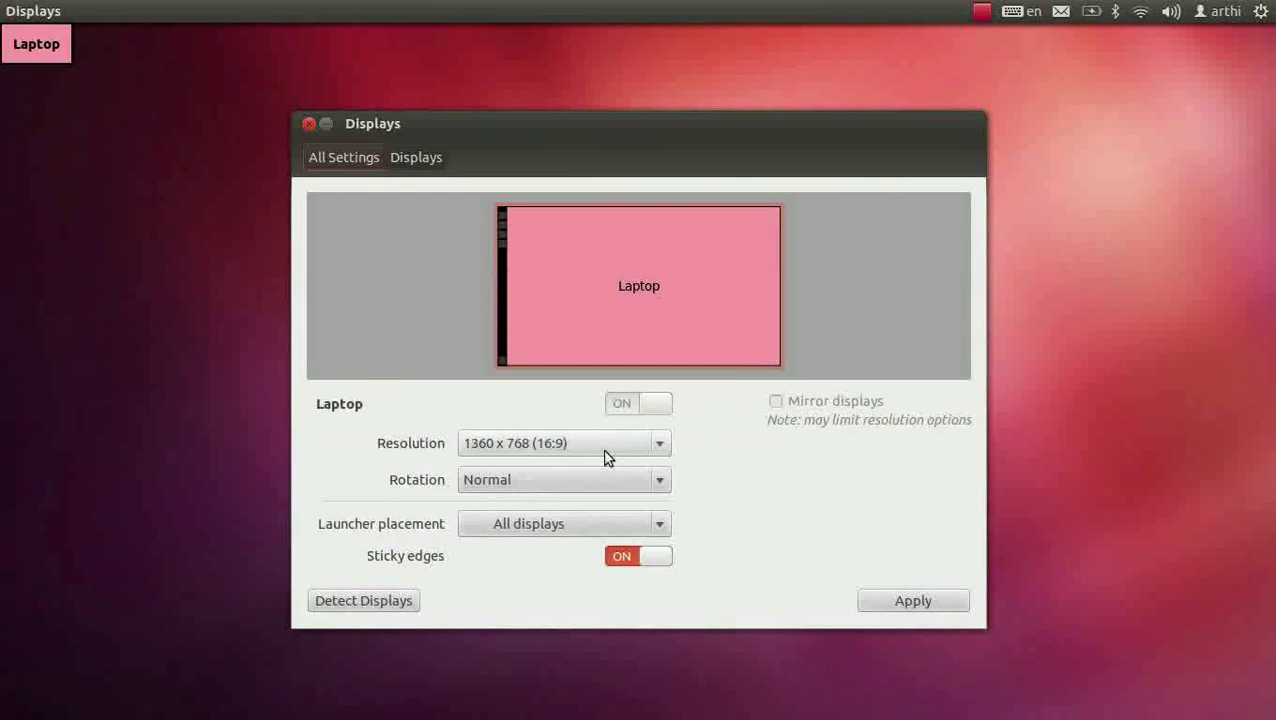
- Launch Inkscape from the application search
click(22, 64)
text(in)
key(Return)
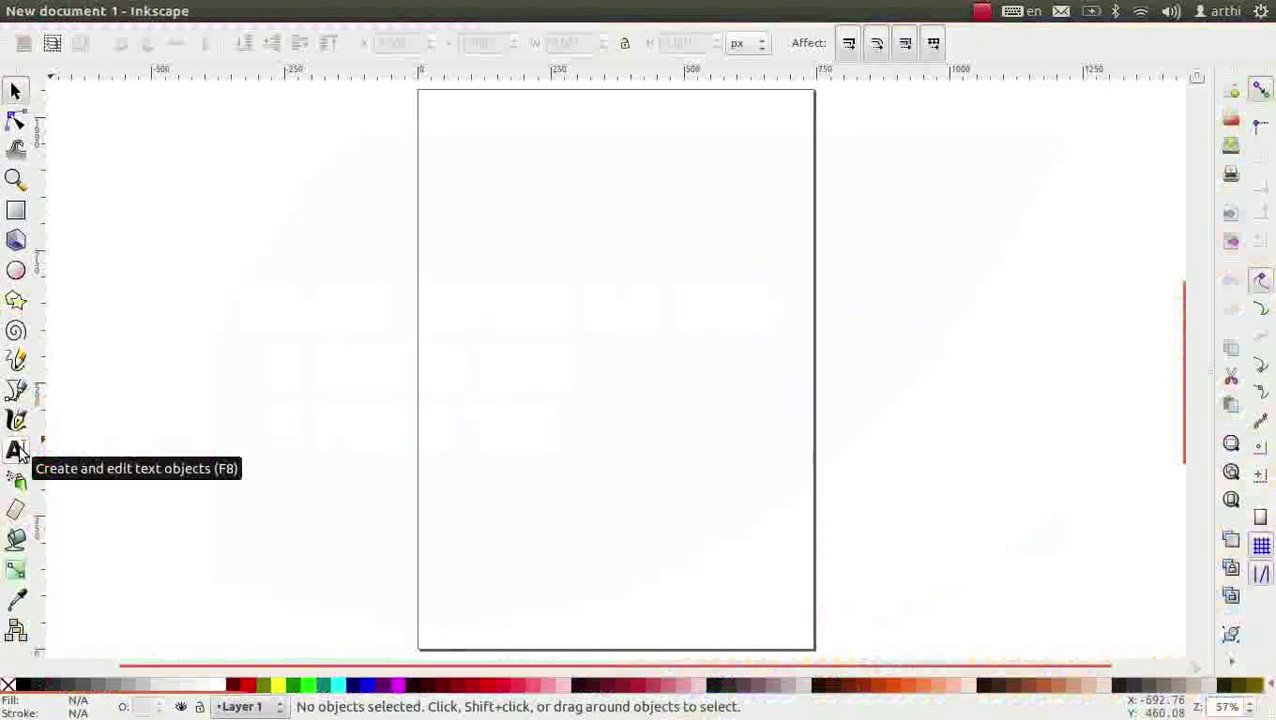
- Write 'Spoken Tutorial' as a single-line text near the top of the page
click(17, 452)
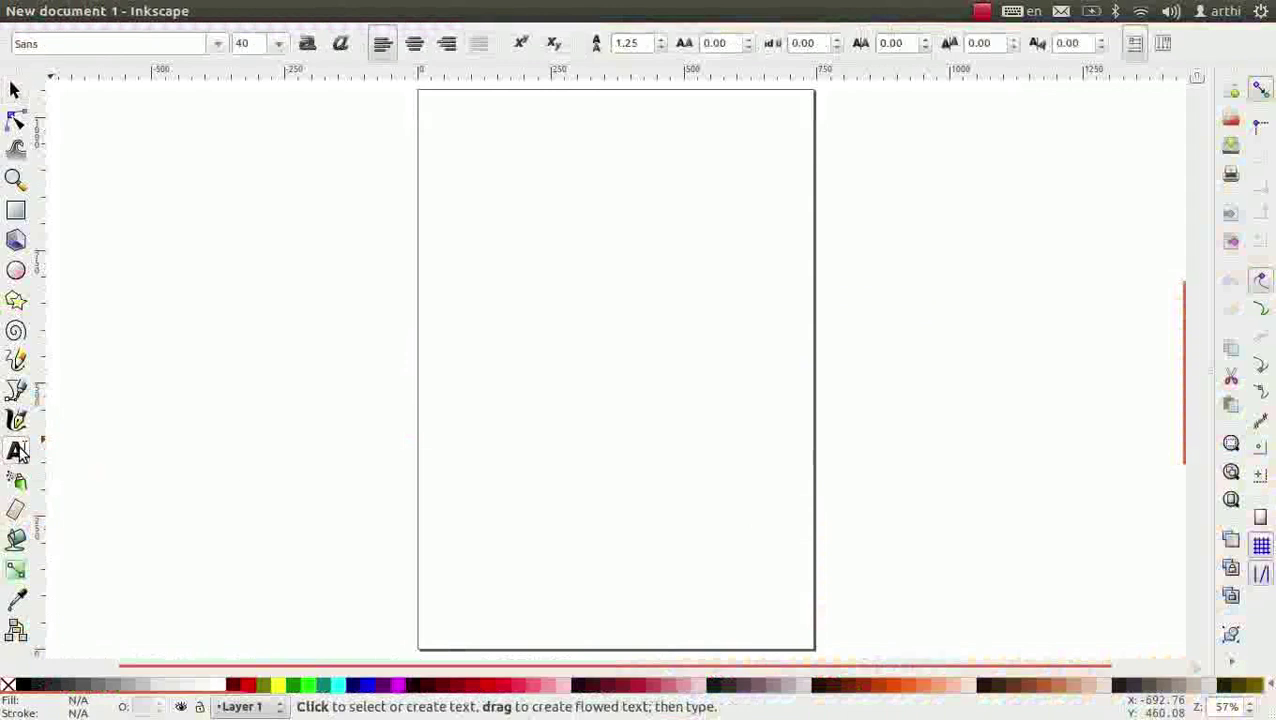
click(503, 115)
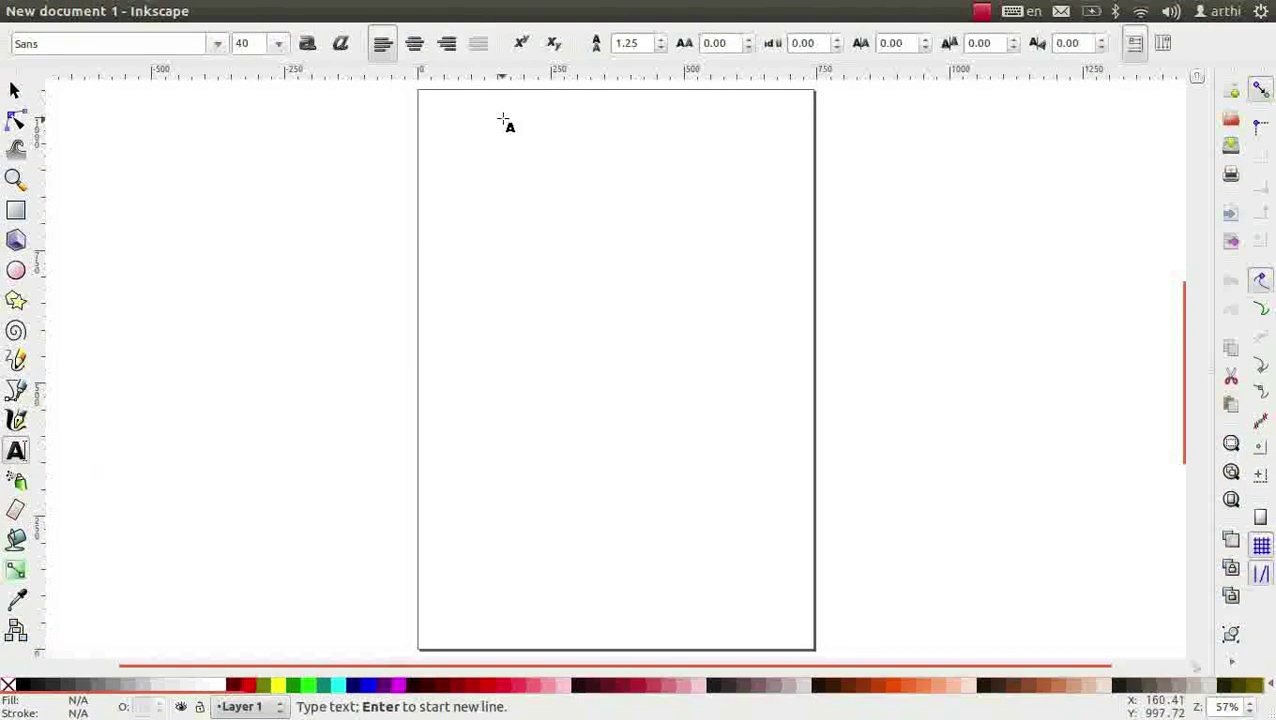
scroll(387, 262, up, 2)
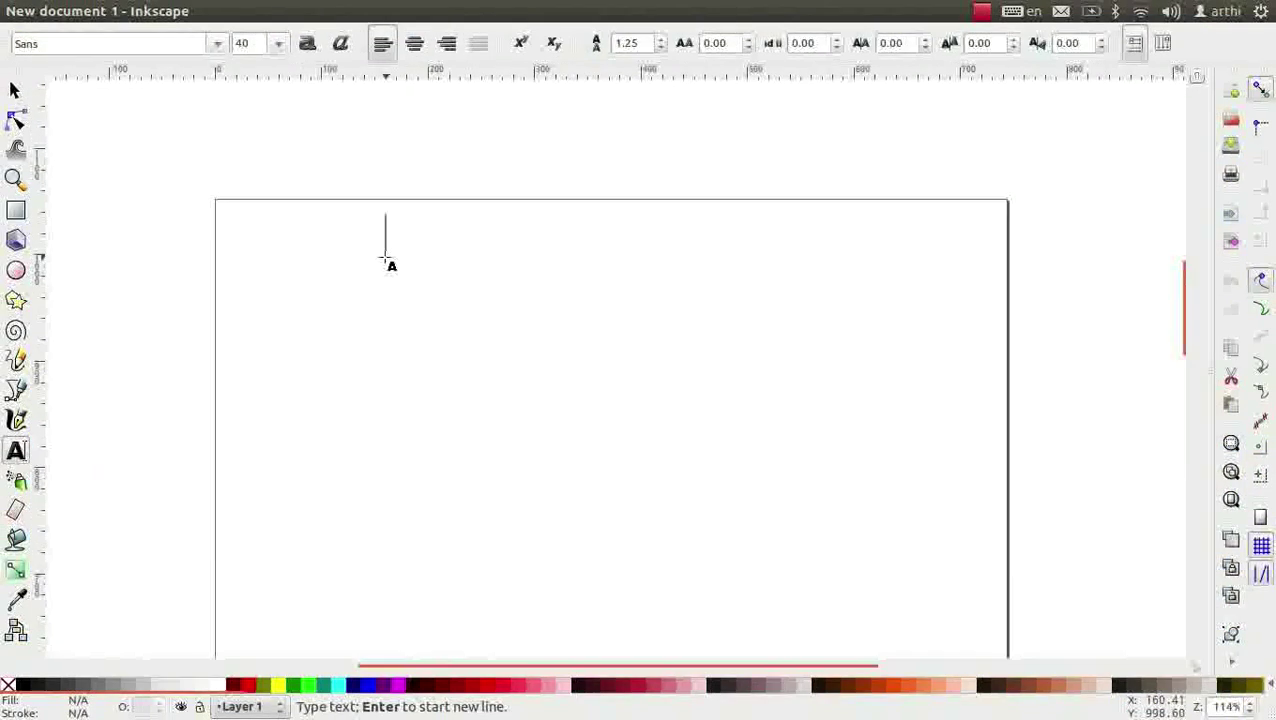
text(Spoke)
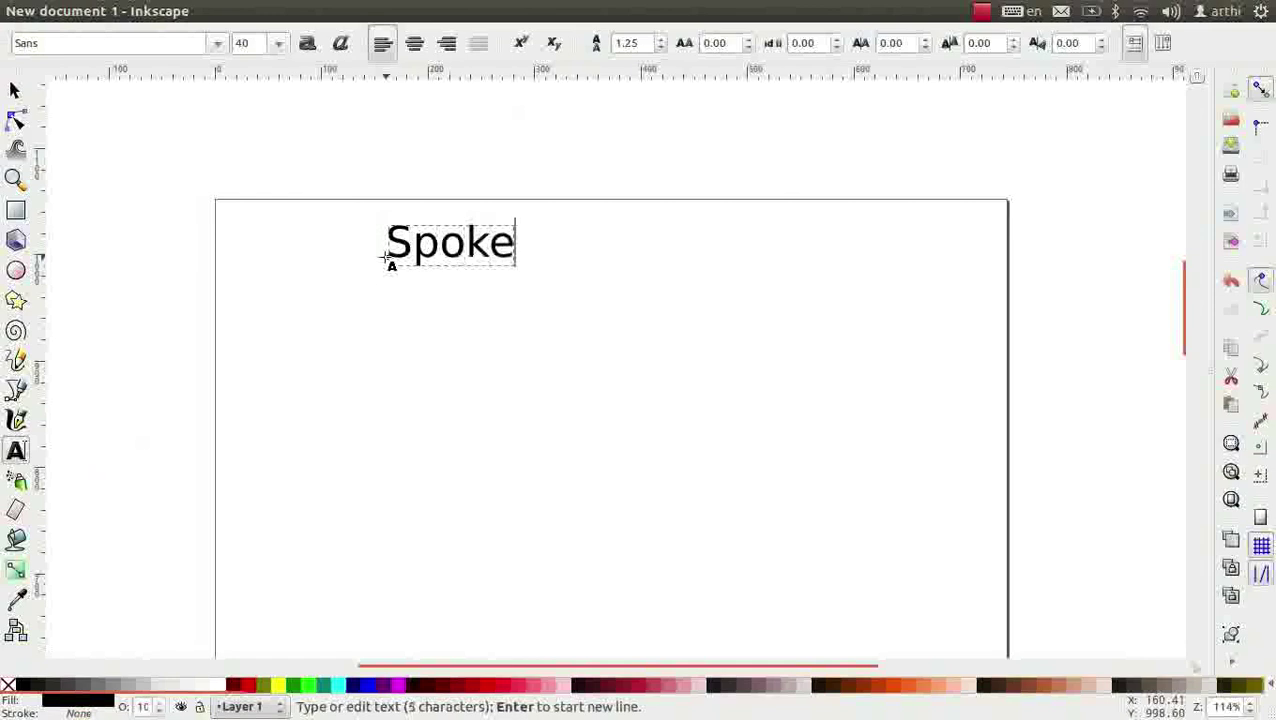
text(n)
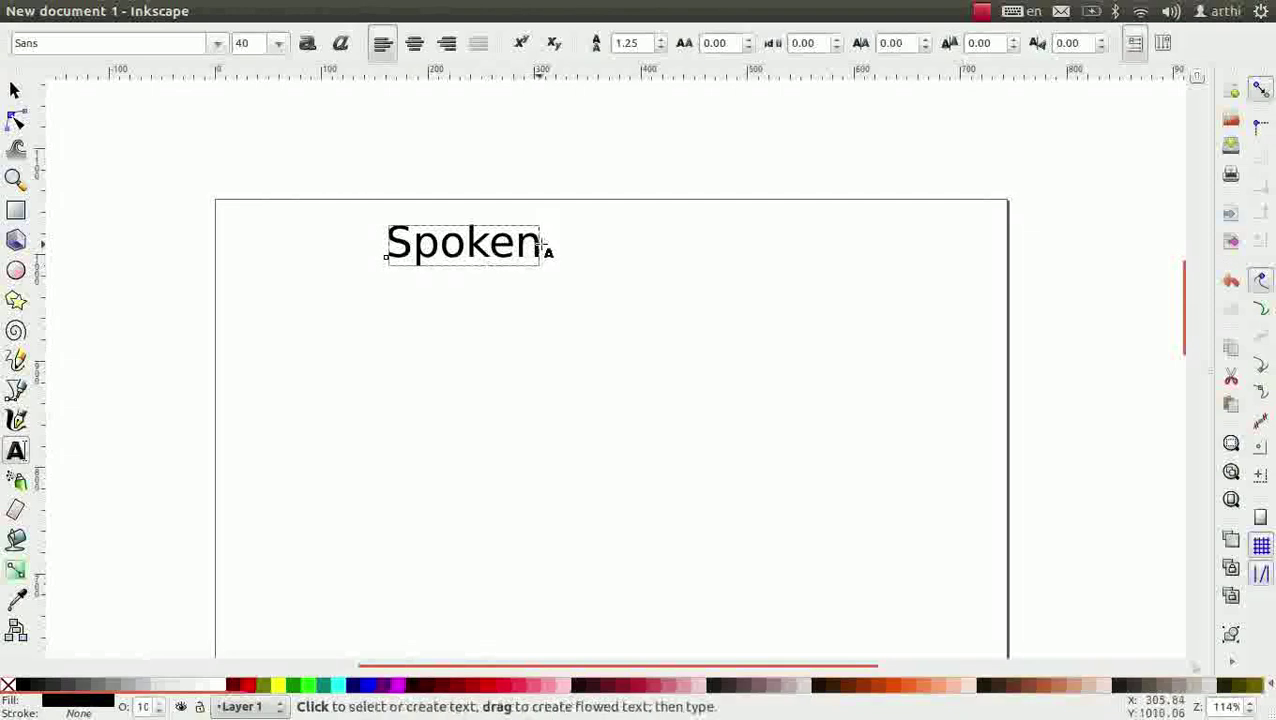
key(Return)
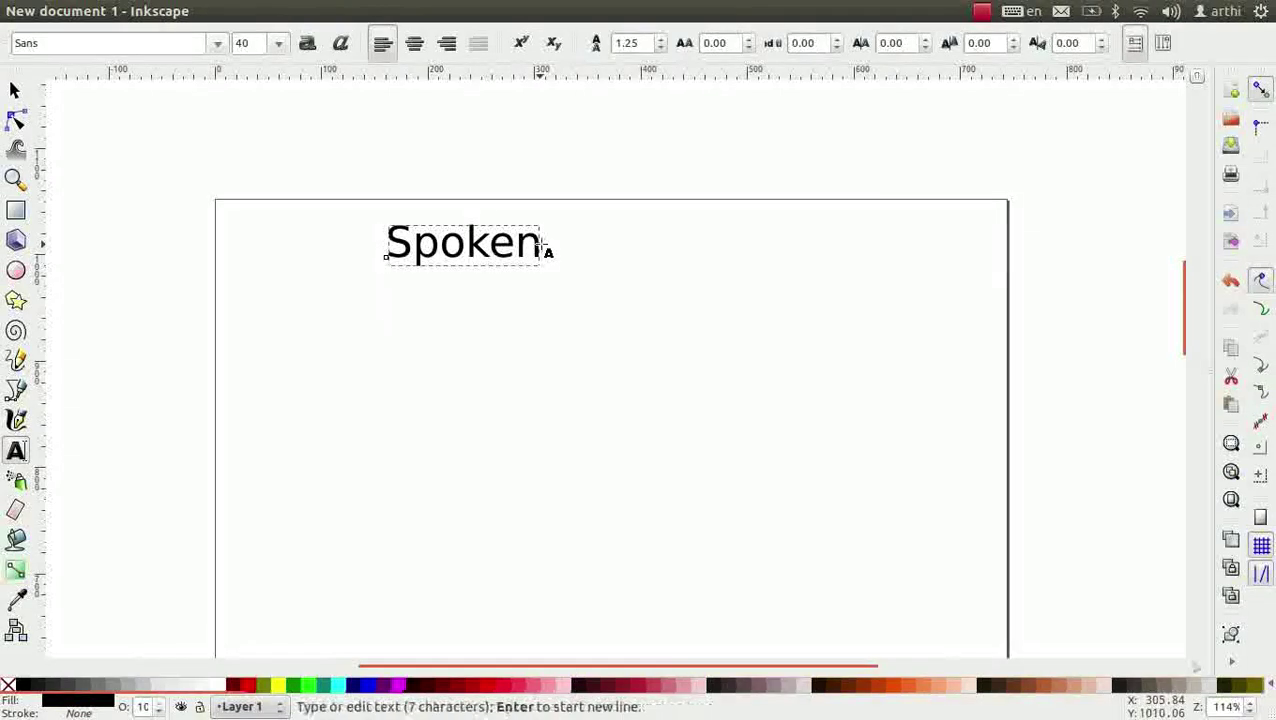
text(Tutorial)
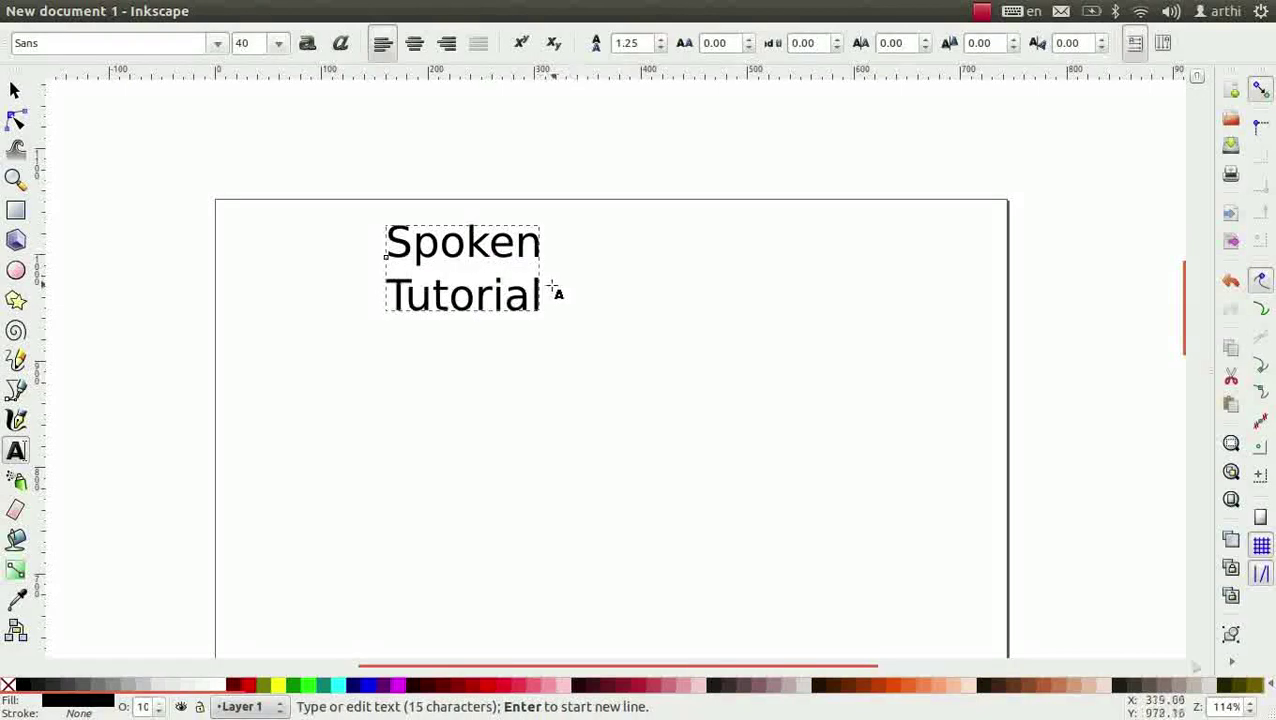
click(386, 297)
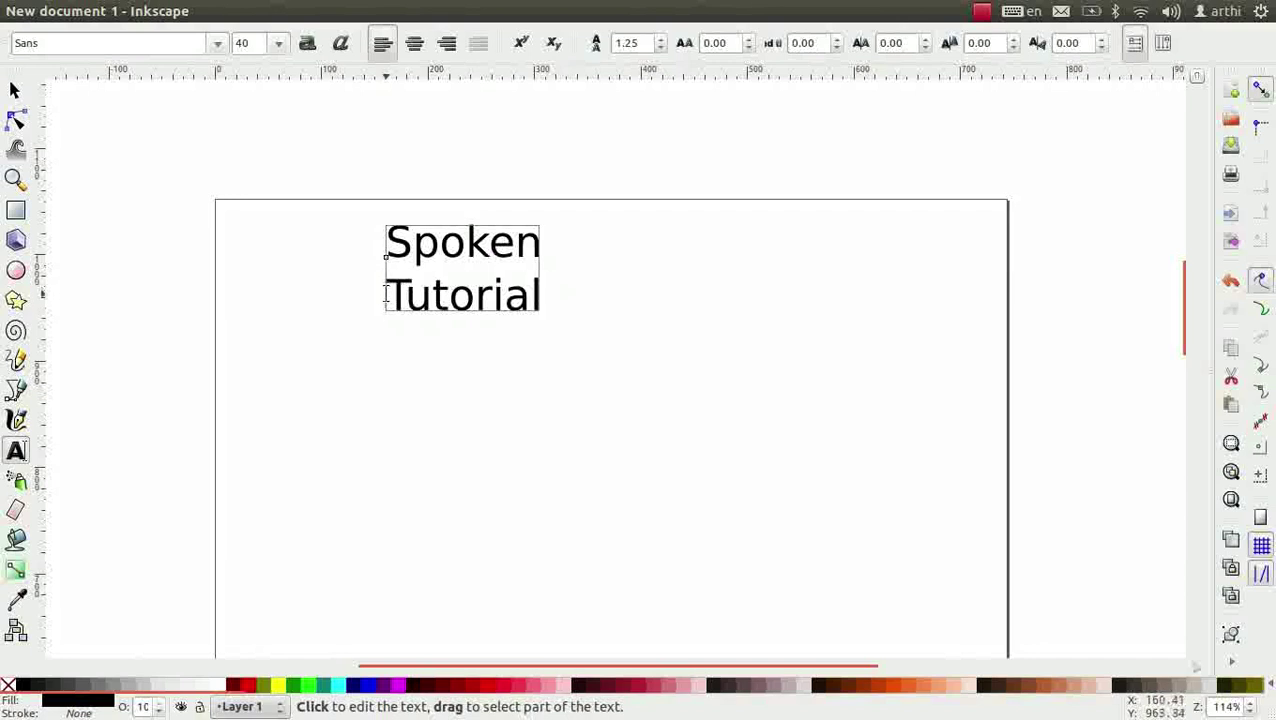
key(BackSpace)
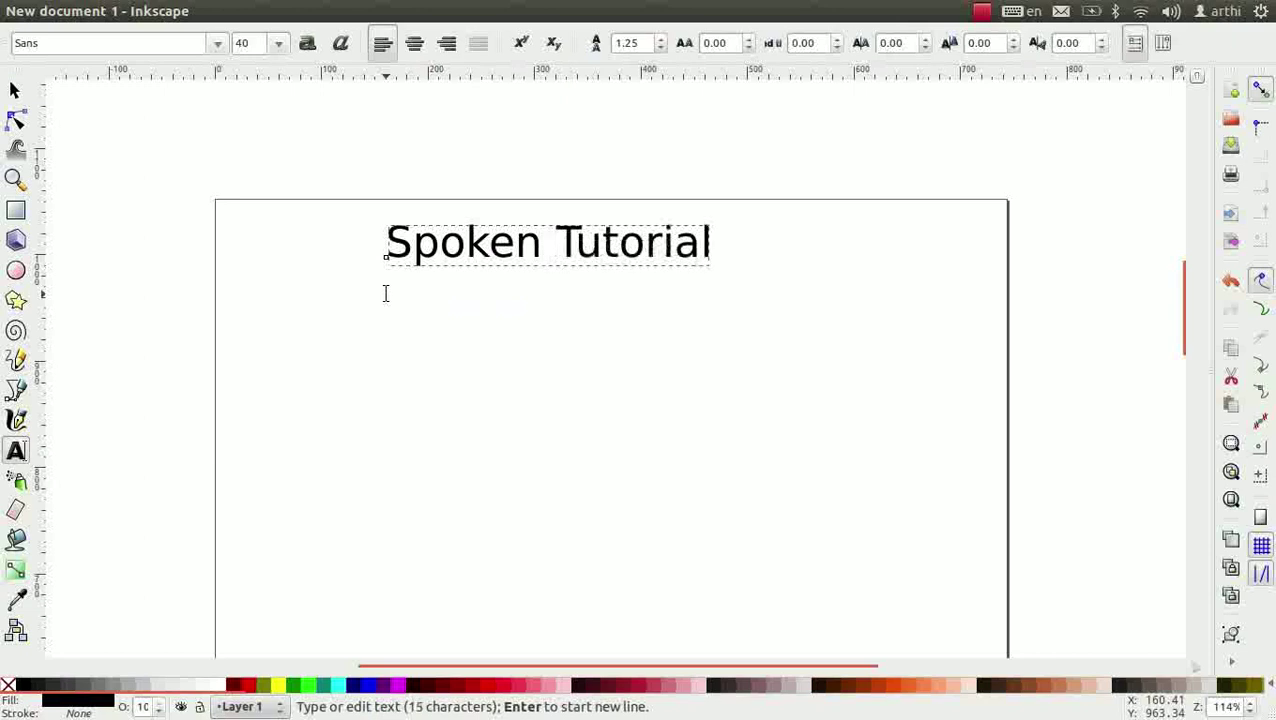
click(333, 320)
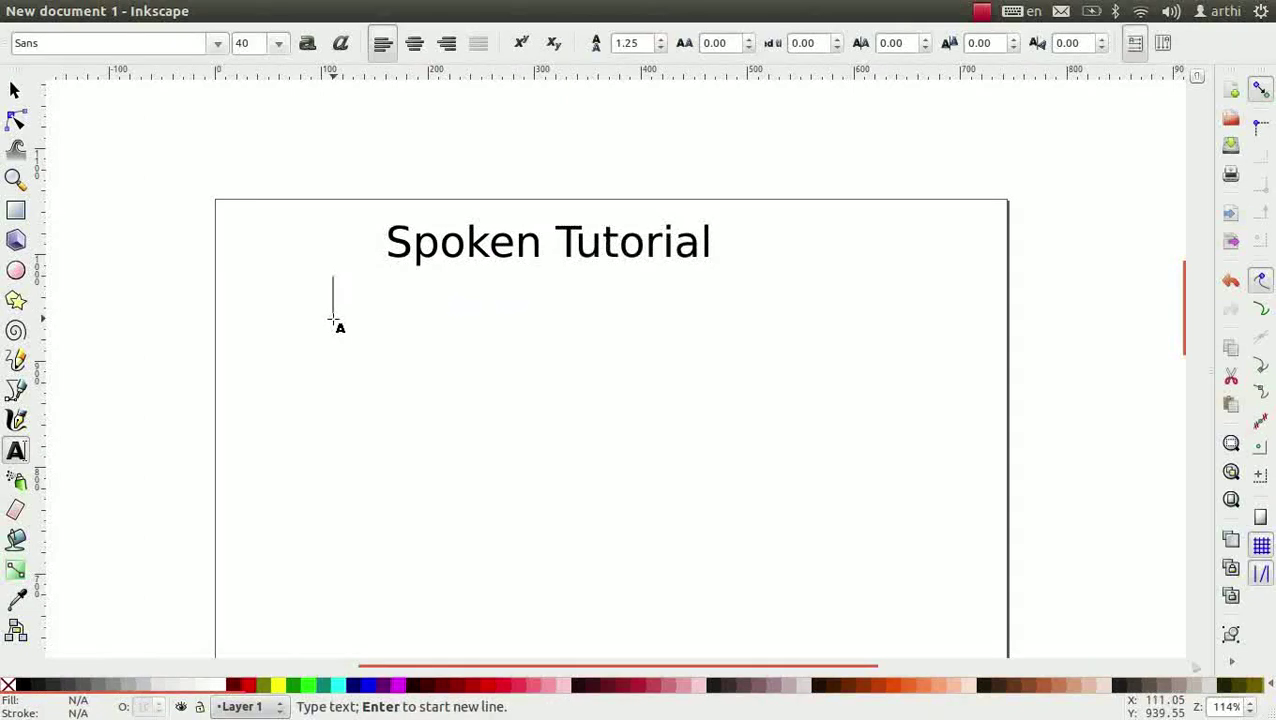
text(http://)
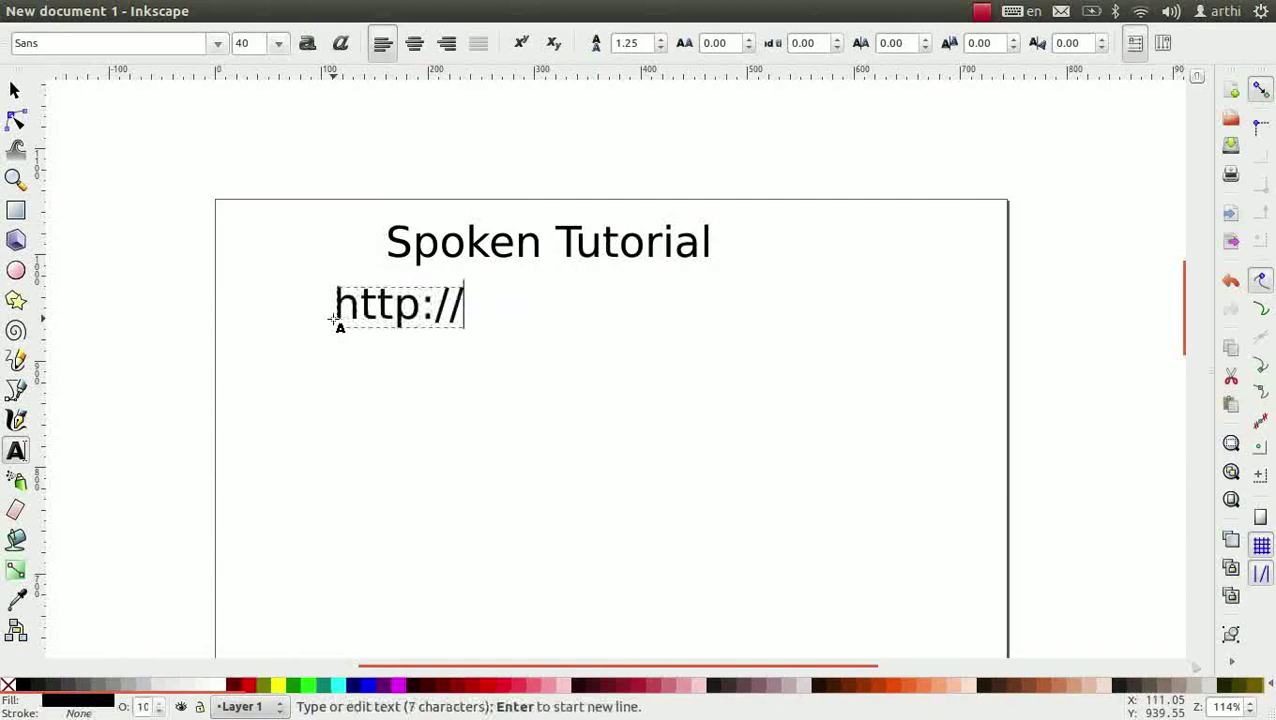
text(spoken-tutorial)
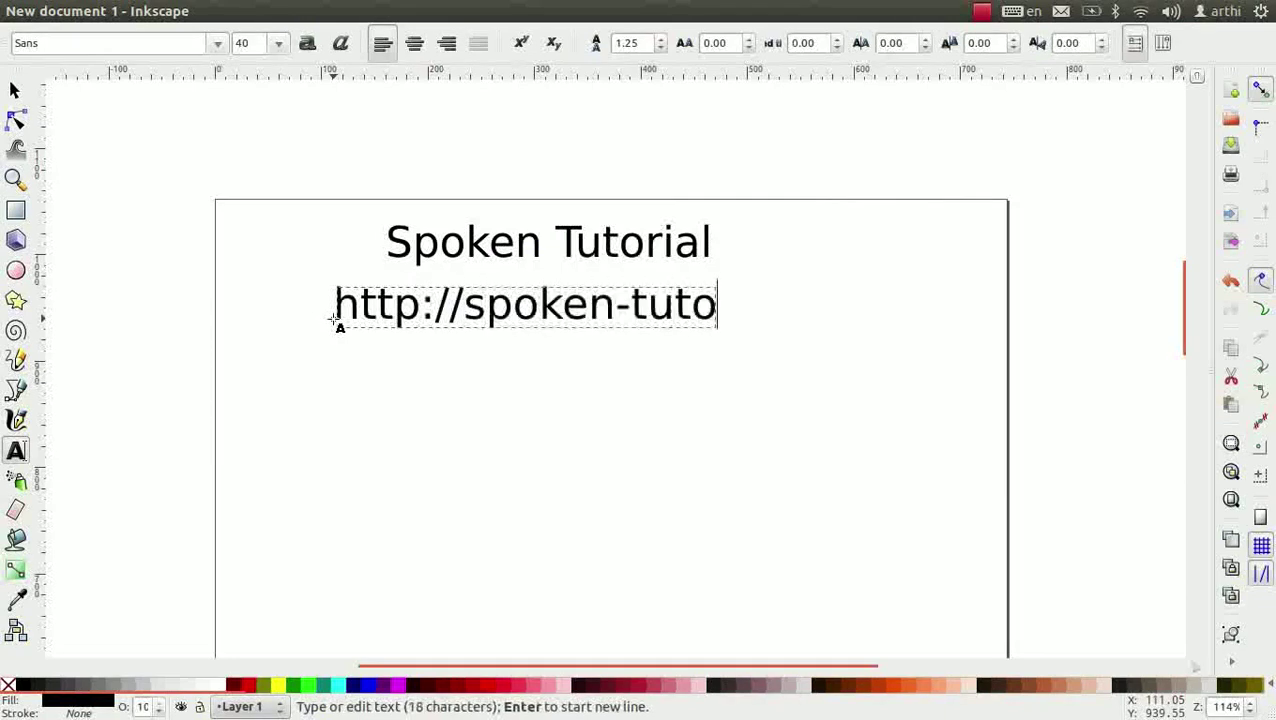
text(.org)
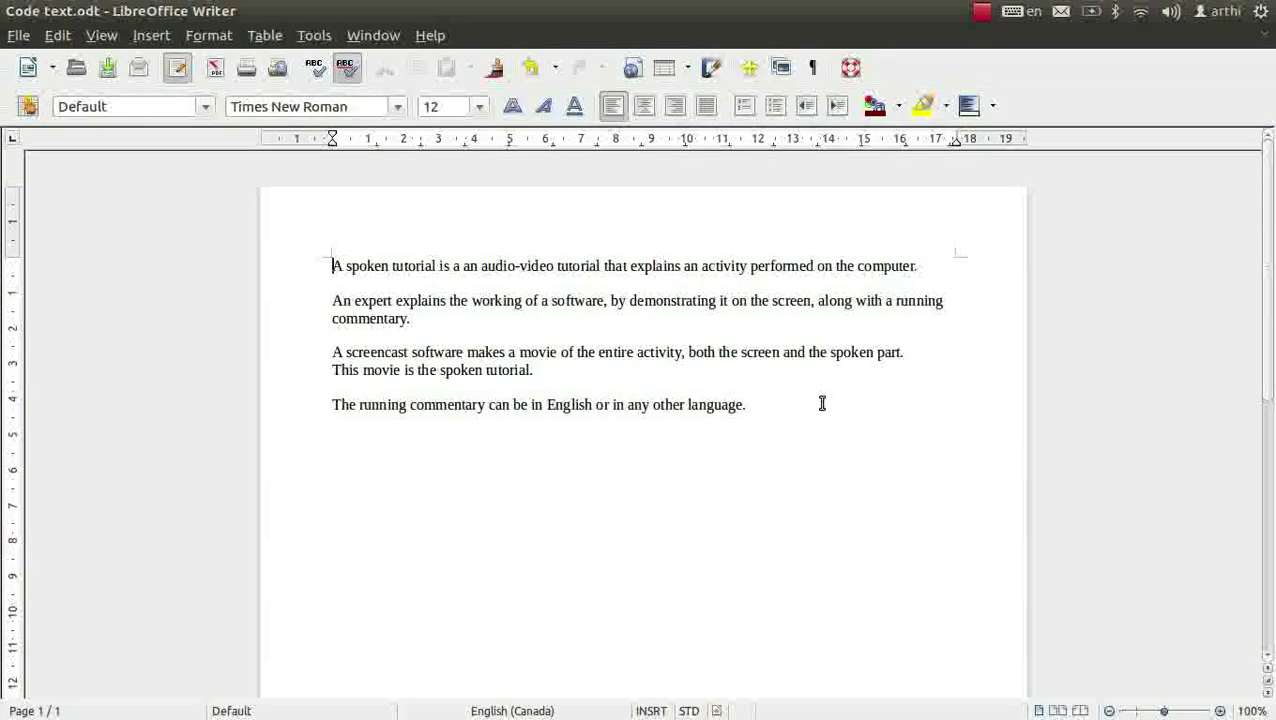
- Copy all four Code text paragraphs in Writer and return to Inkscape
key(ctrl+a)
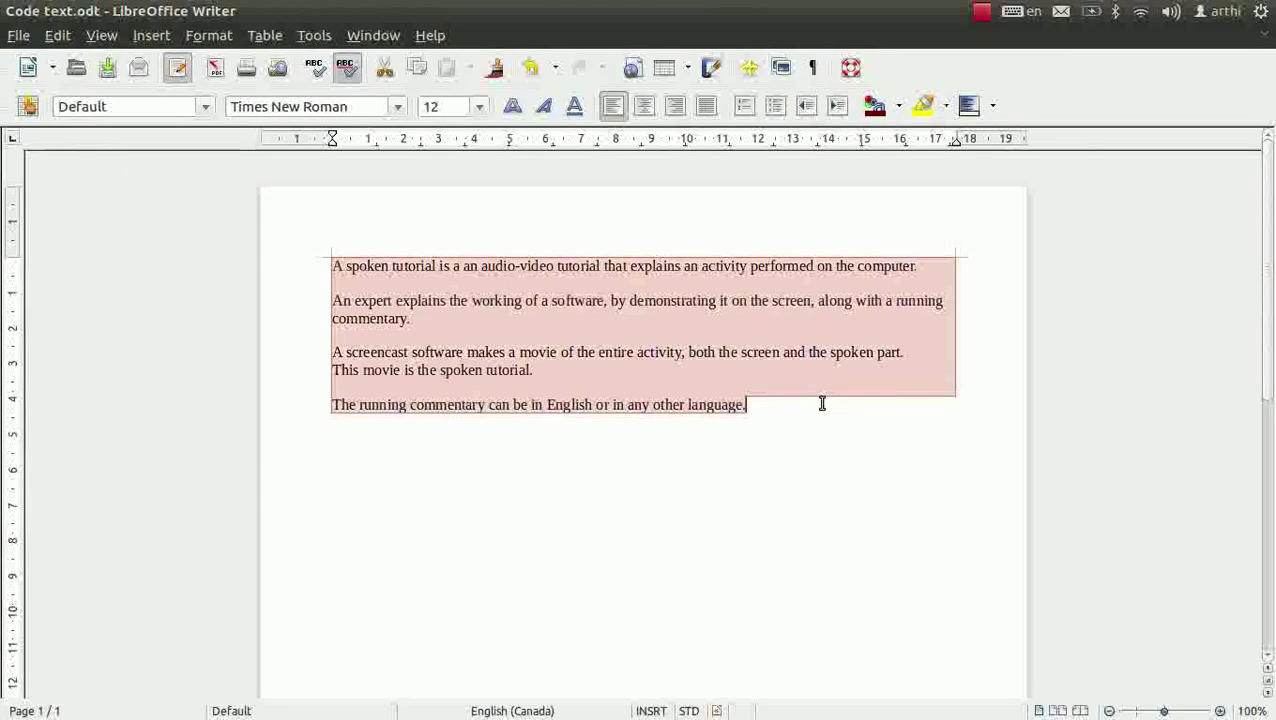
key(ctrl+c)
key(alt+Tab)
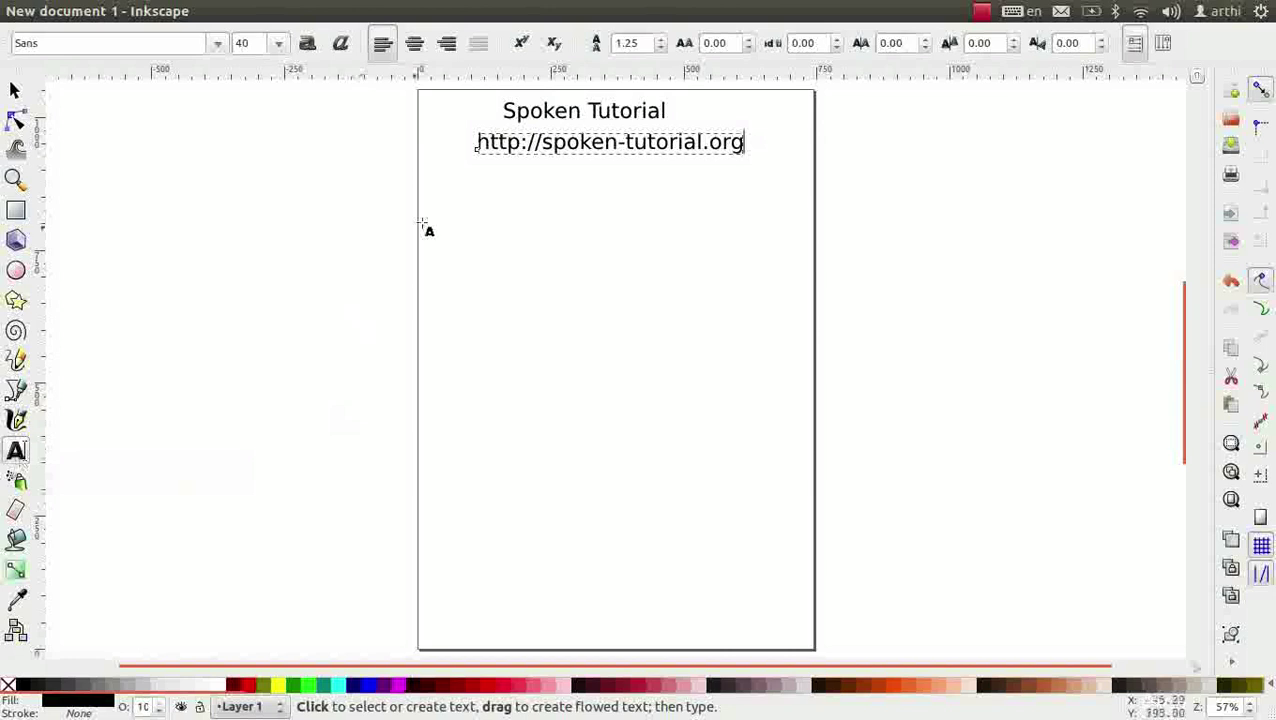
- Paste the copied paragraphs into a new flowed text frame below the URL
drag(452, 201, 793, 472)
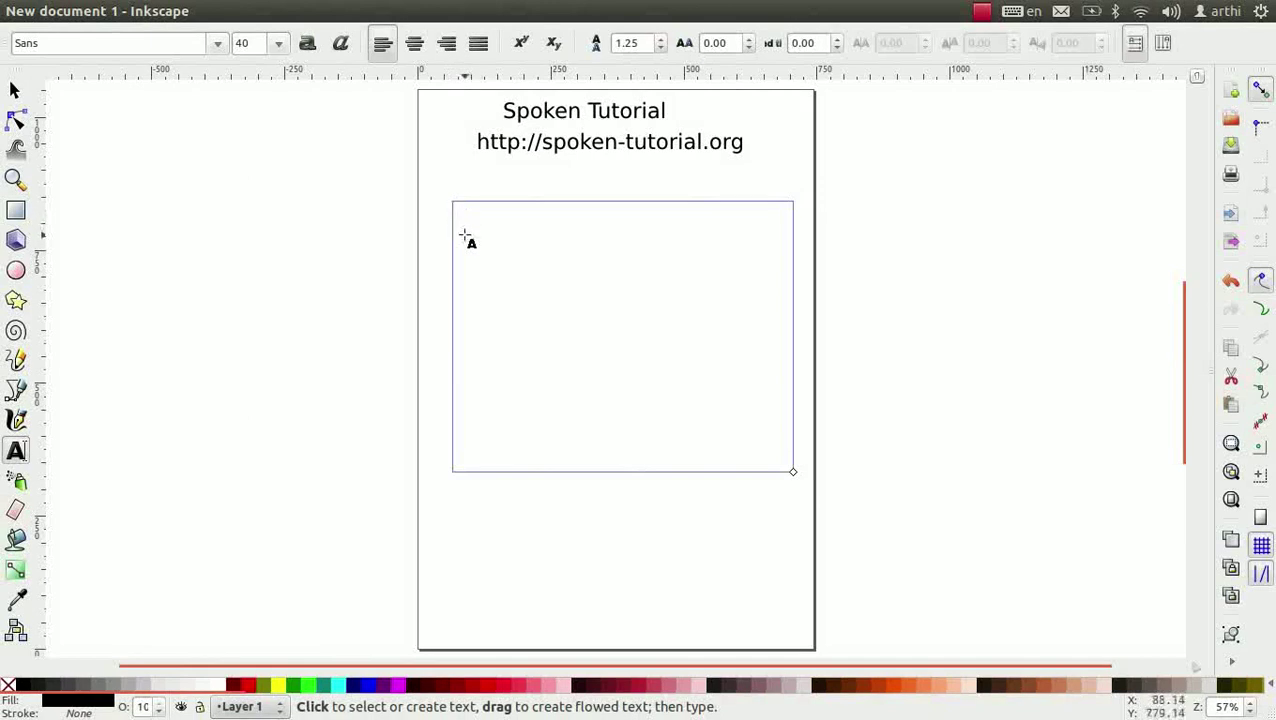
key(ctrl+v)
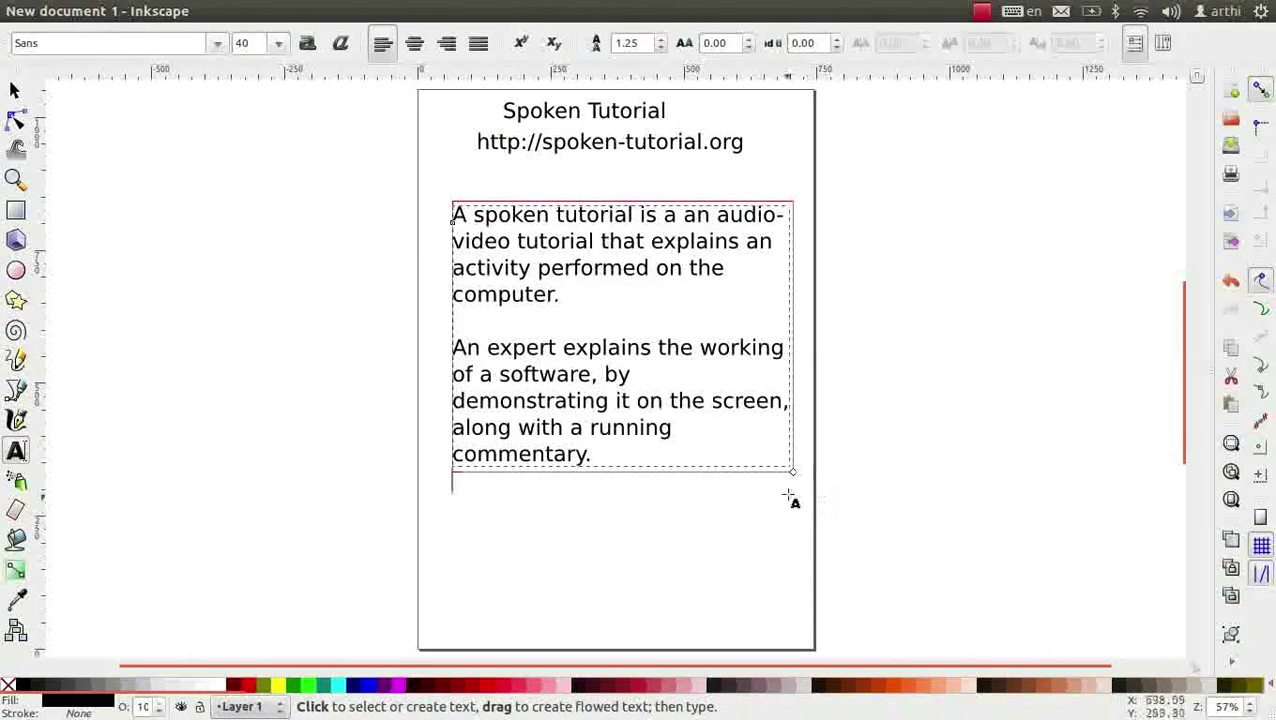
scroll(788, 484, up, 3)
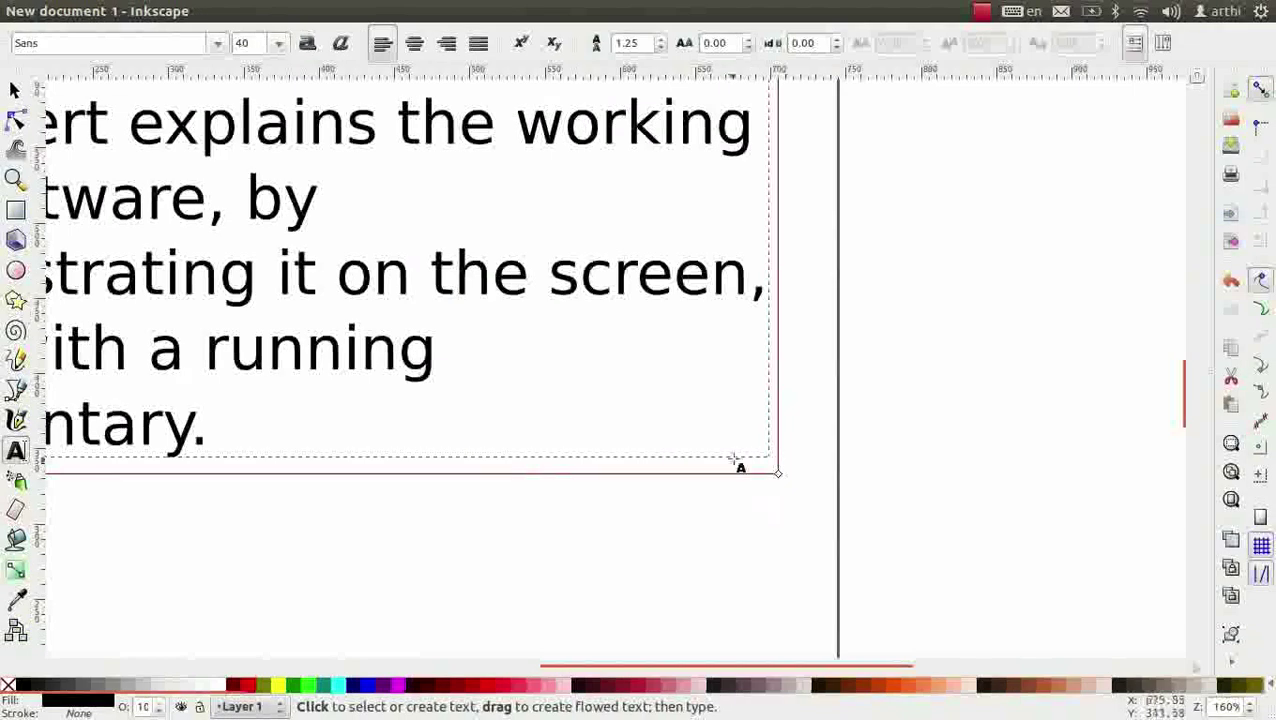
scroll(800, 480, down, 3)
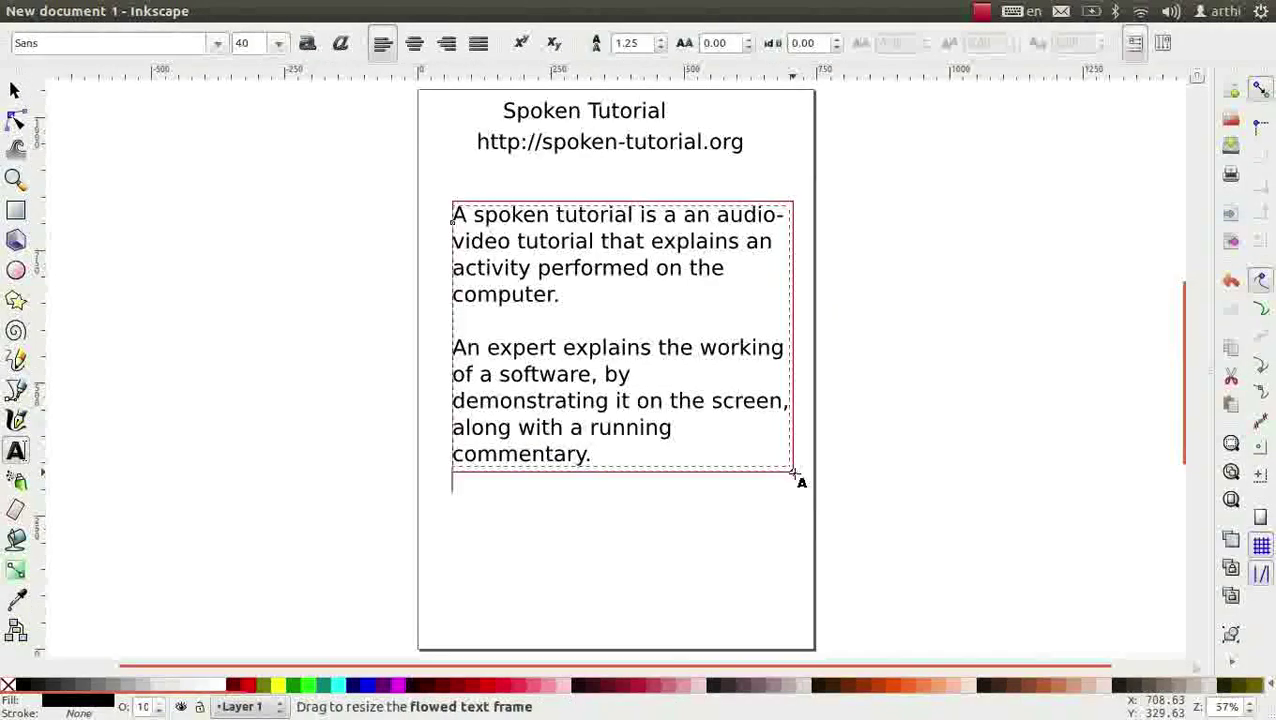
- Enlarge the flowed frame and split off 'The running commentary…' as a separate paragraph
drag(795, 475, 1155, 631)
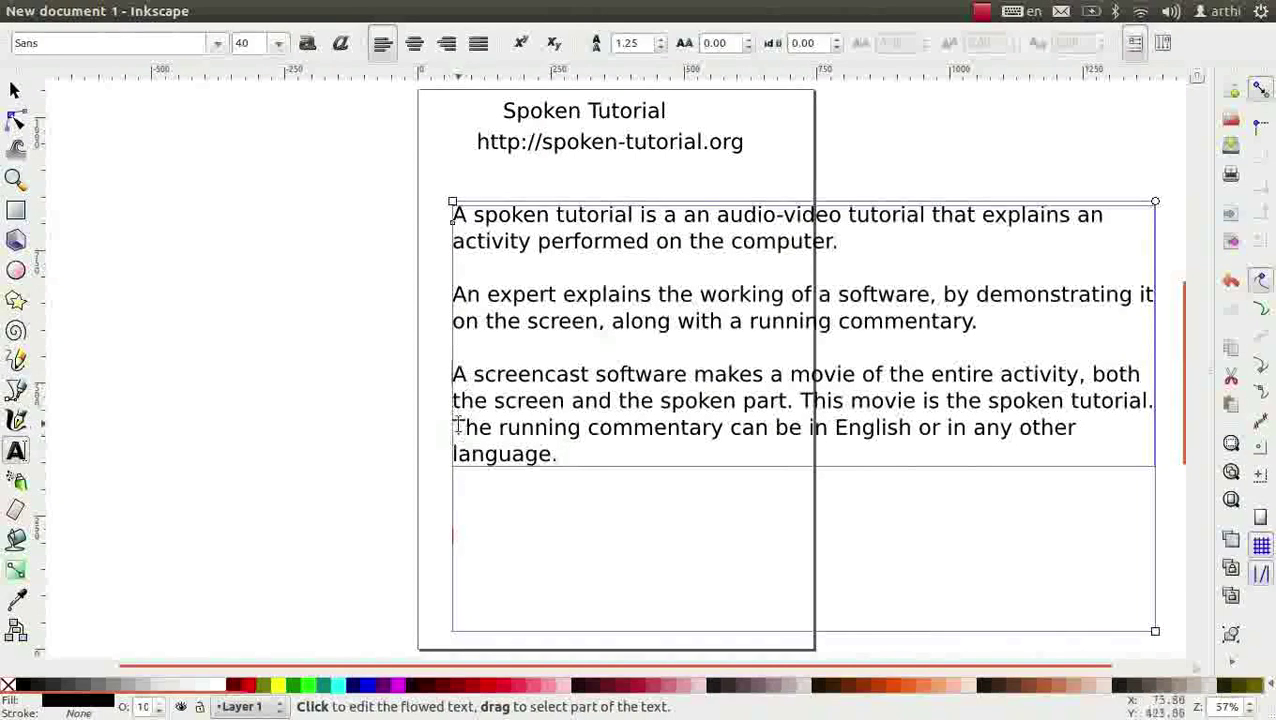
click(455, 424)
key(Return)
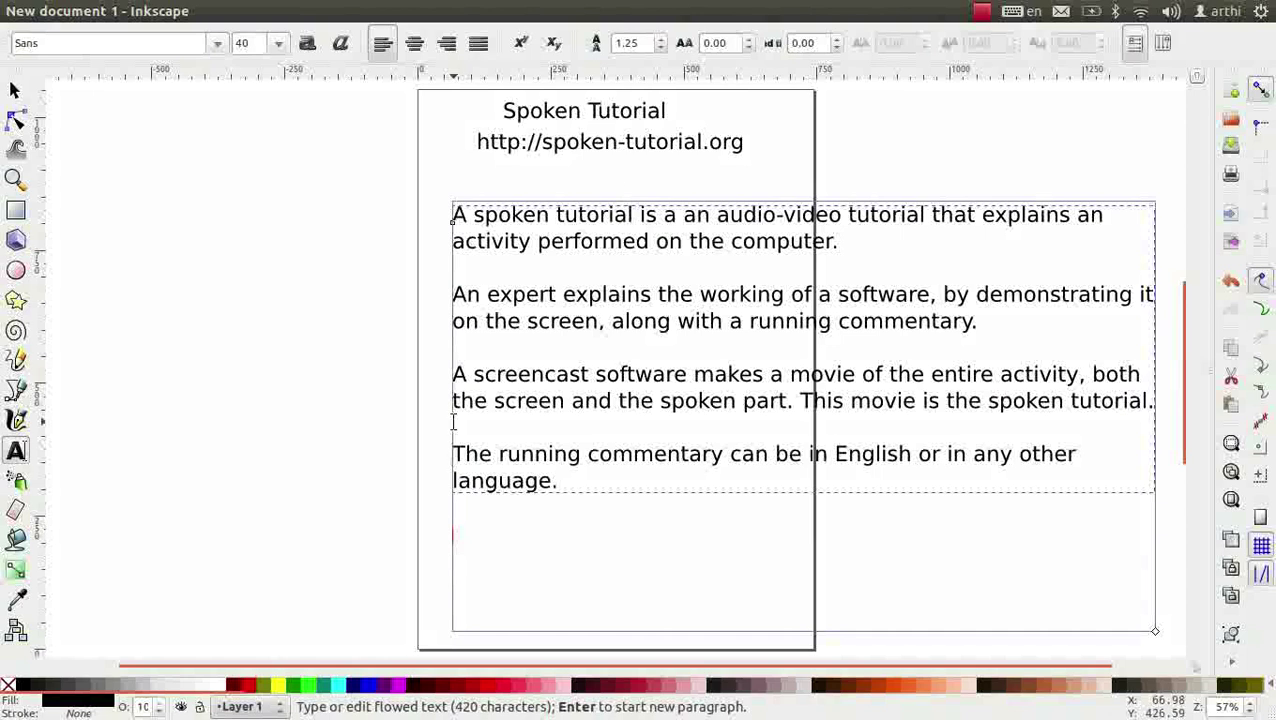
- Open the Text and Font settings for the Spoken Tutorial title
click(587, 110)
scroll(587, 110, up, 4)
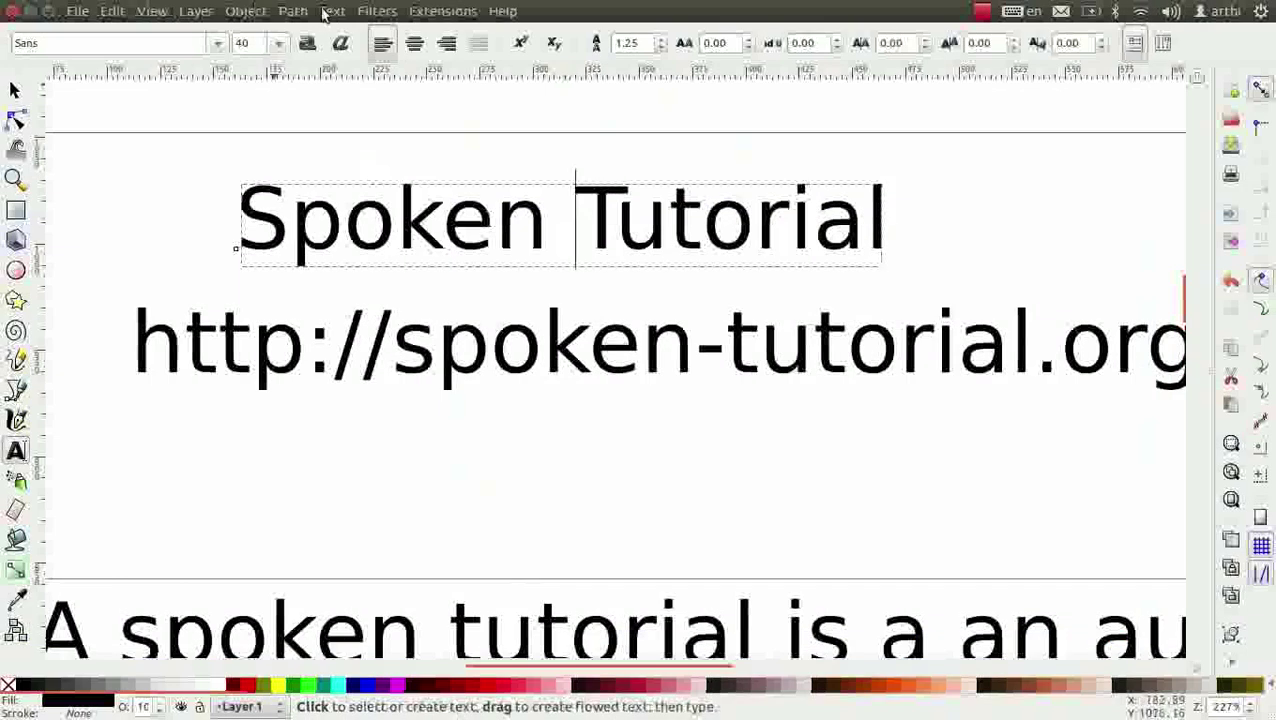
click(327, 11)
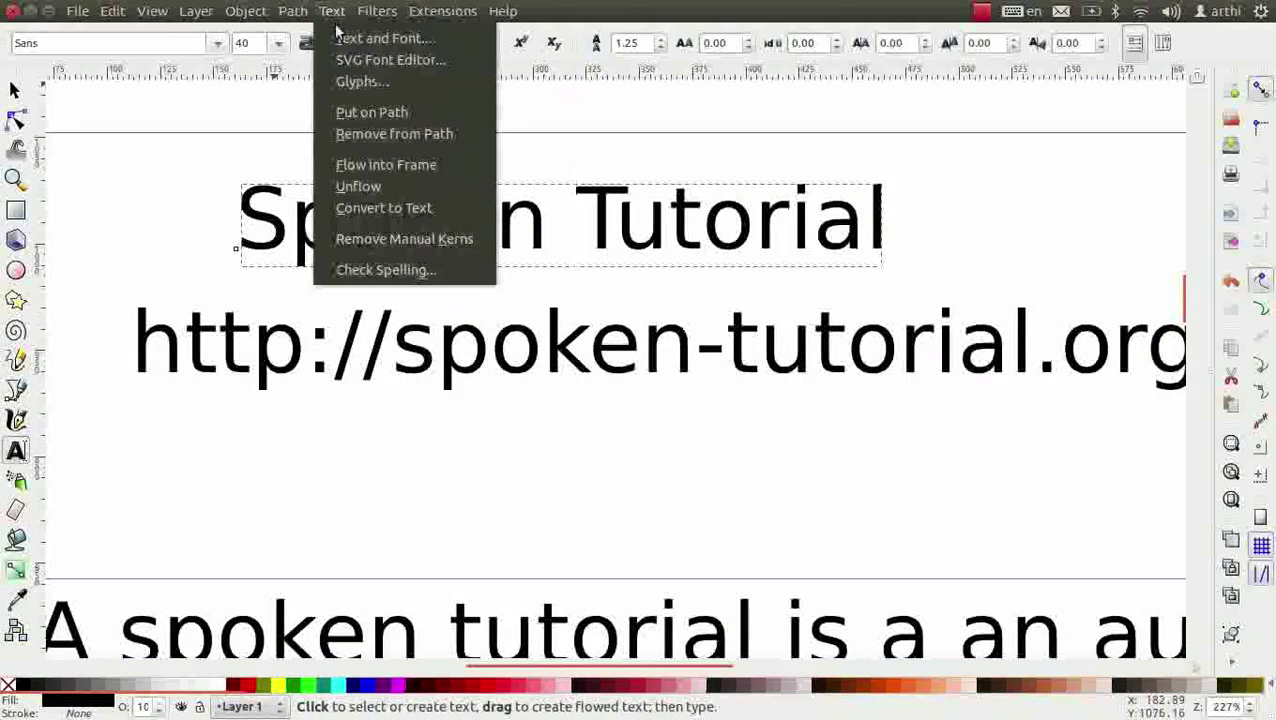
click(345, 40)
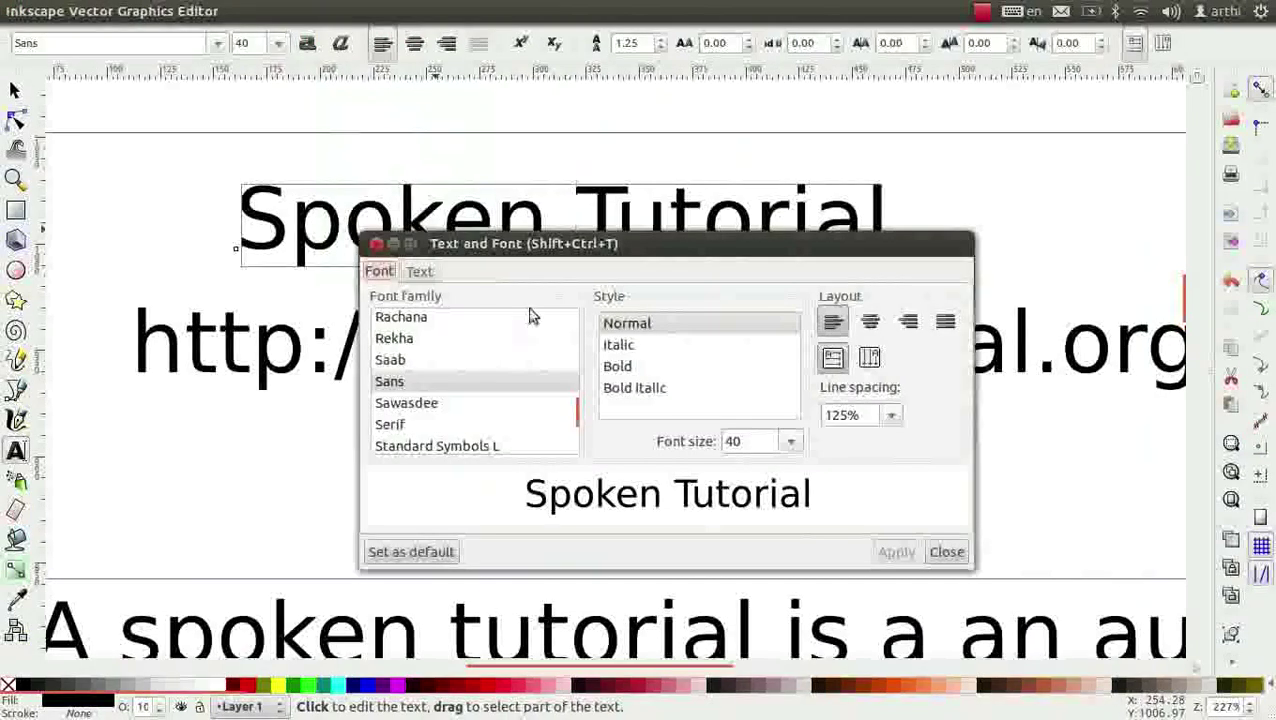
click(420, 272)
click(381, 273)
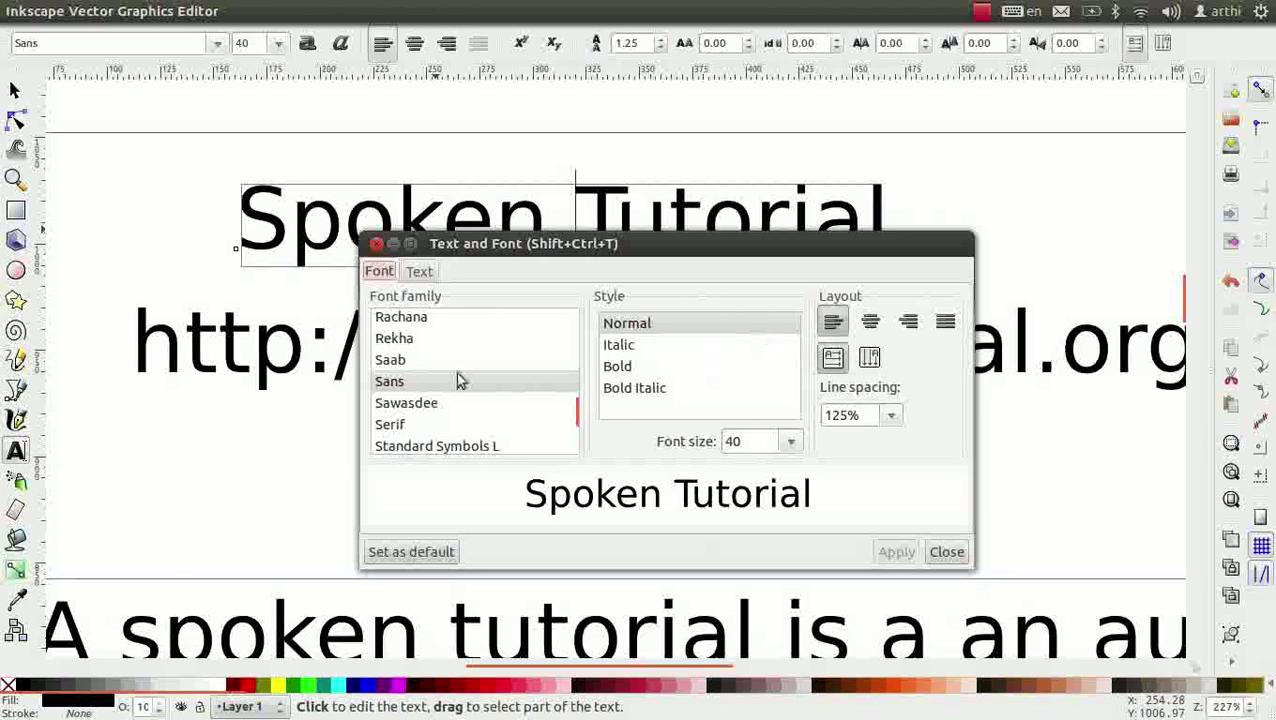
- Preview several fonts and choose Bitstream Charter for the heading
mouse_move(580, 447)
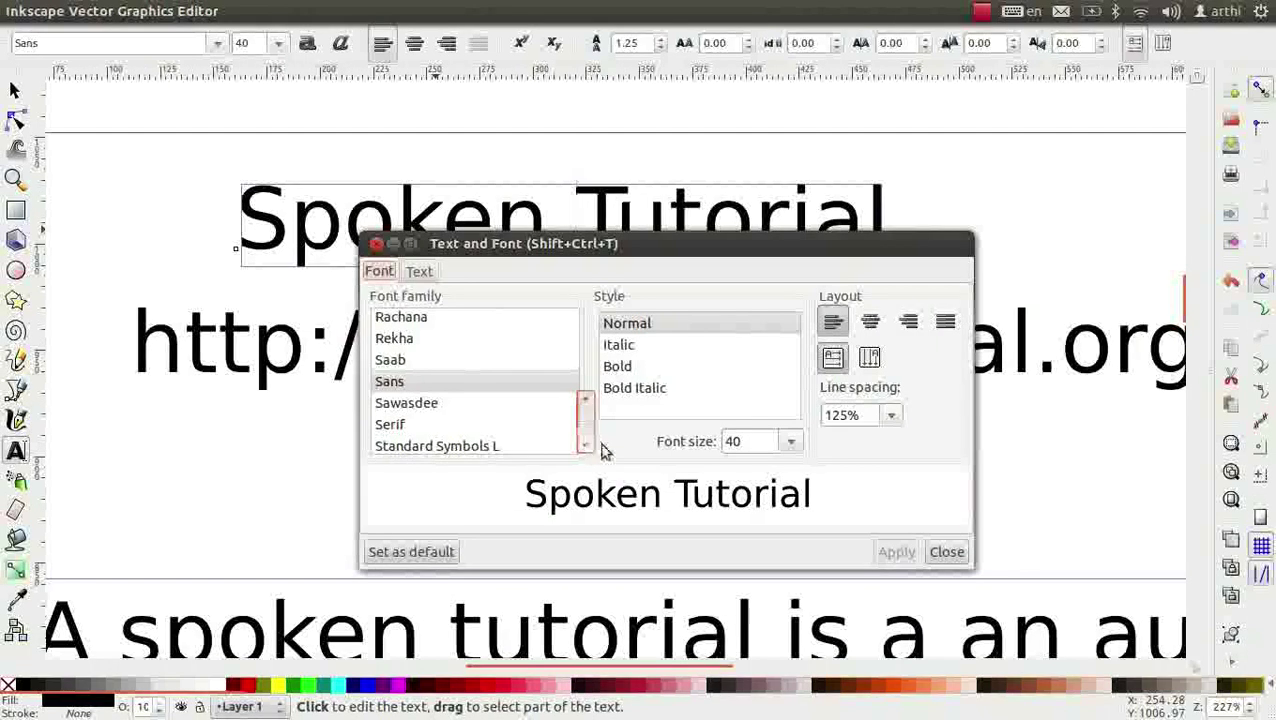
scroll(553, 362, up, 5)
click(470, 339)
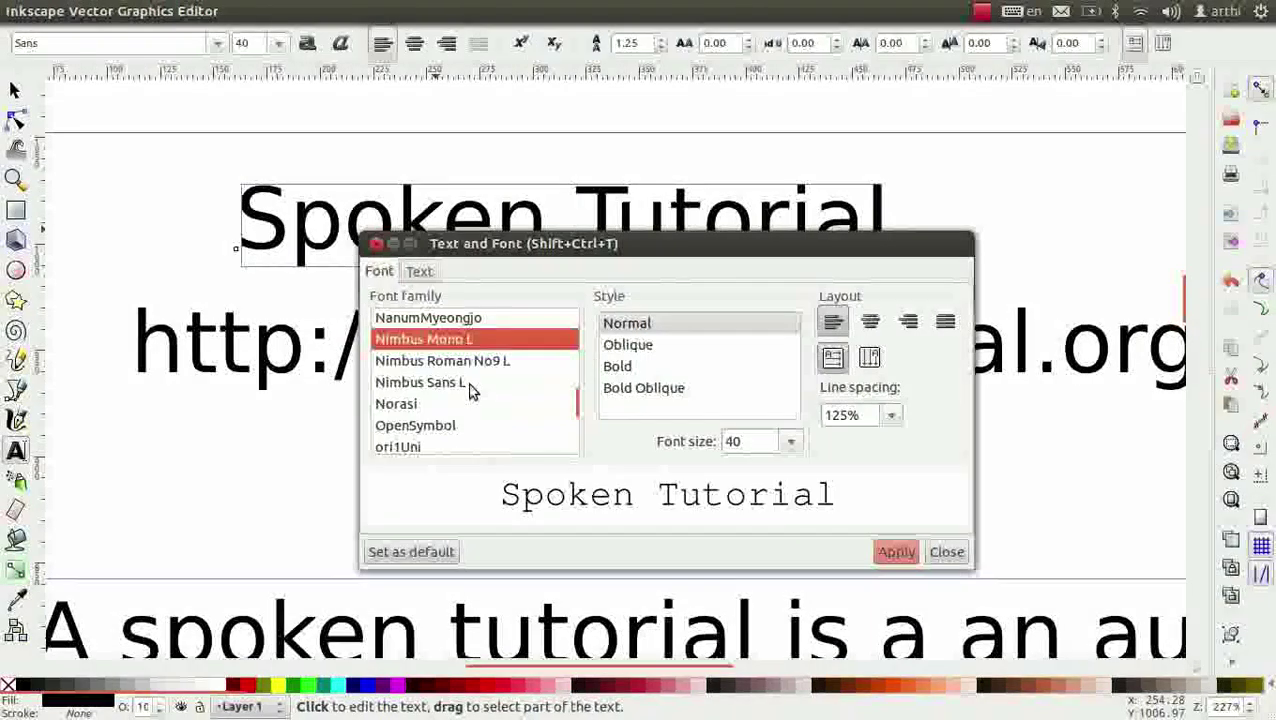
click(468, 360)
click(462, 385)
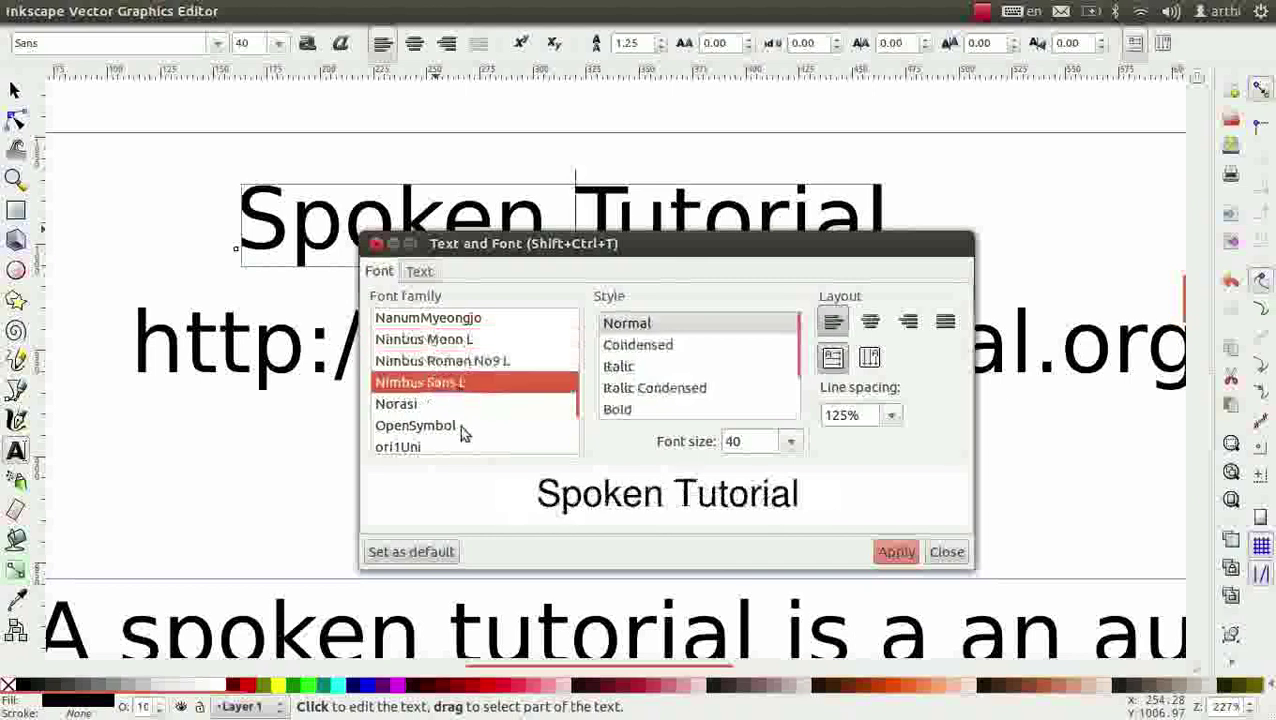
click(463, 402)
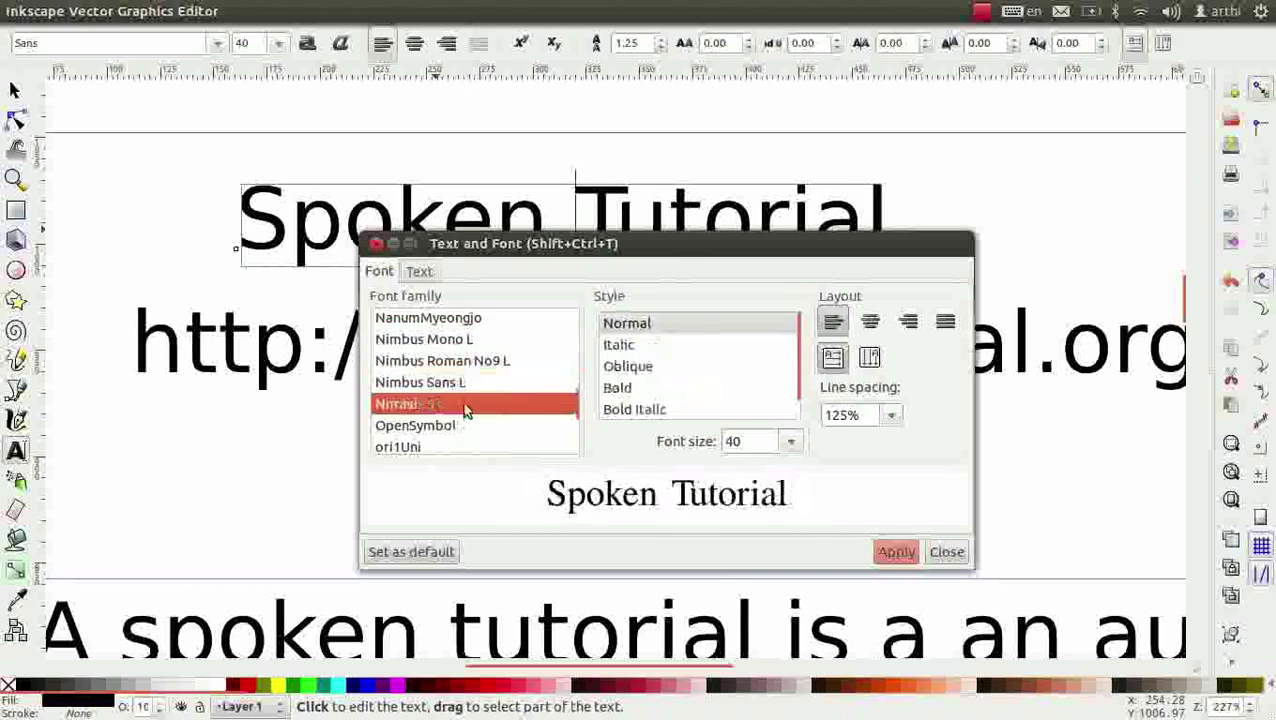
scroll(463, 402, down, 3)
click(463, 405)
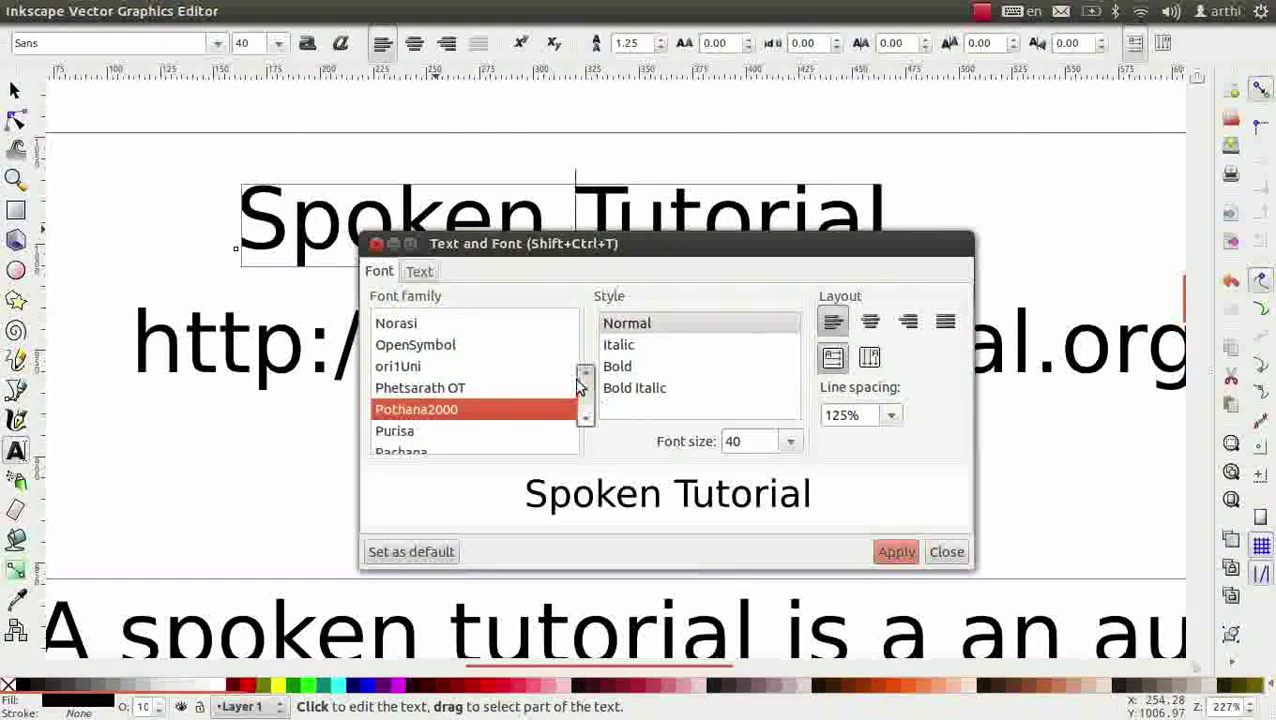
drag(584, 379, 547, 319)
click(536, 319)
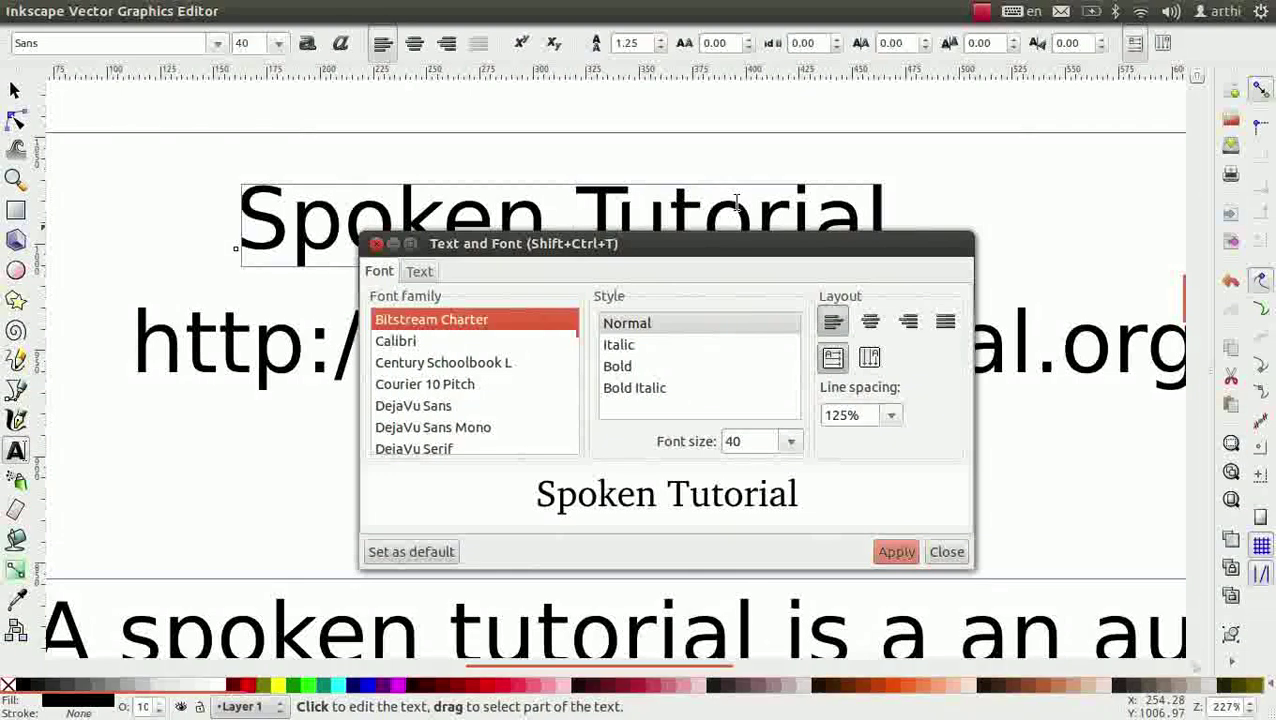
- Set the heading to Bold at size 64 and apply the font settings
click(658, 325)
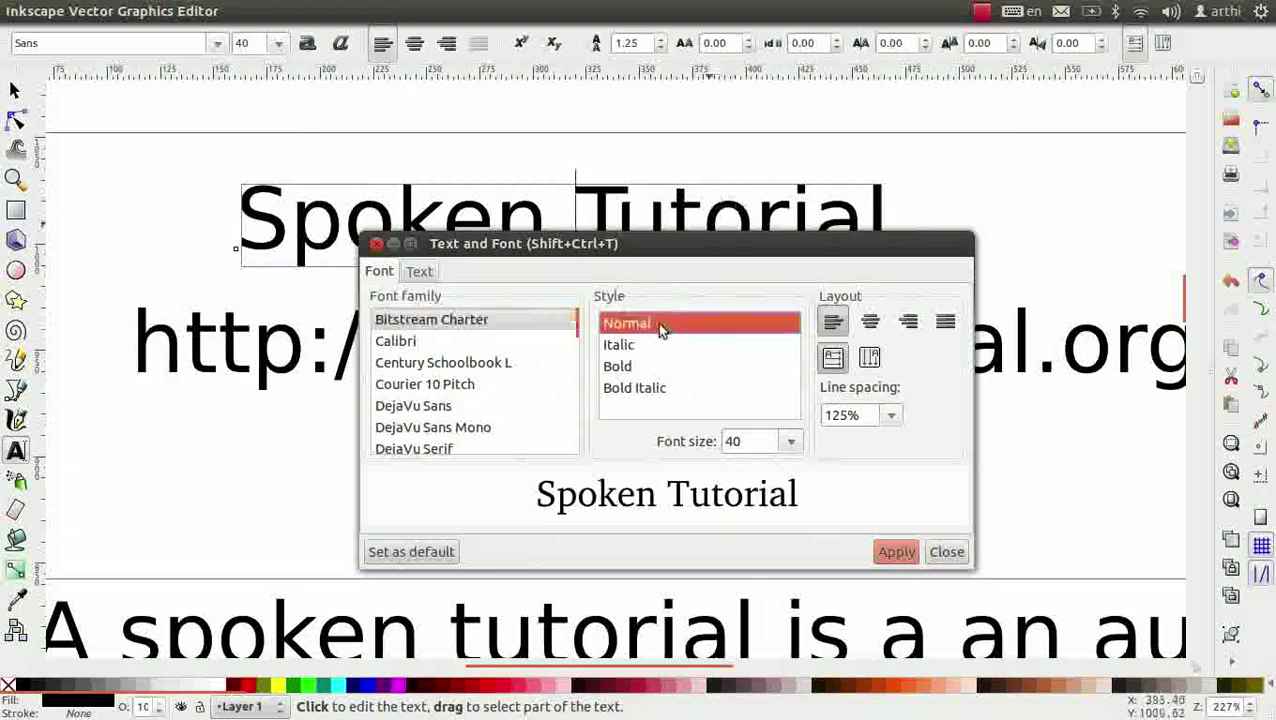
click(657, 350)
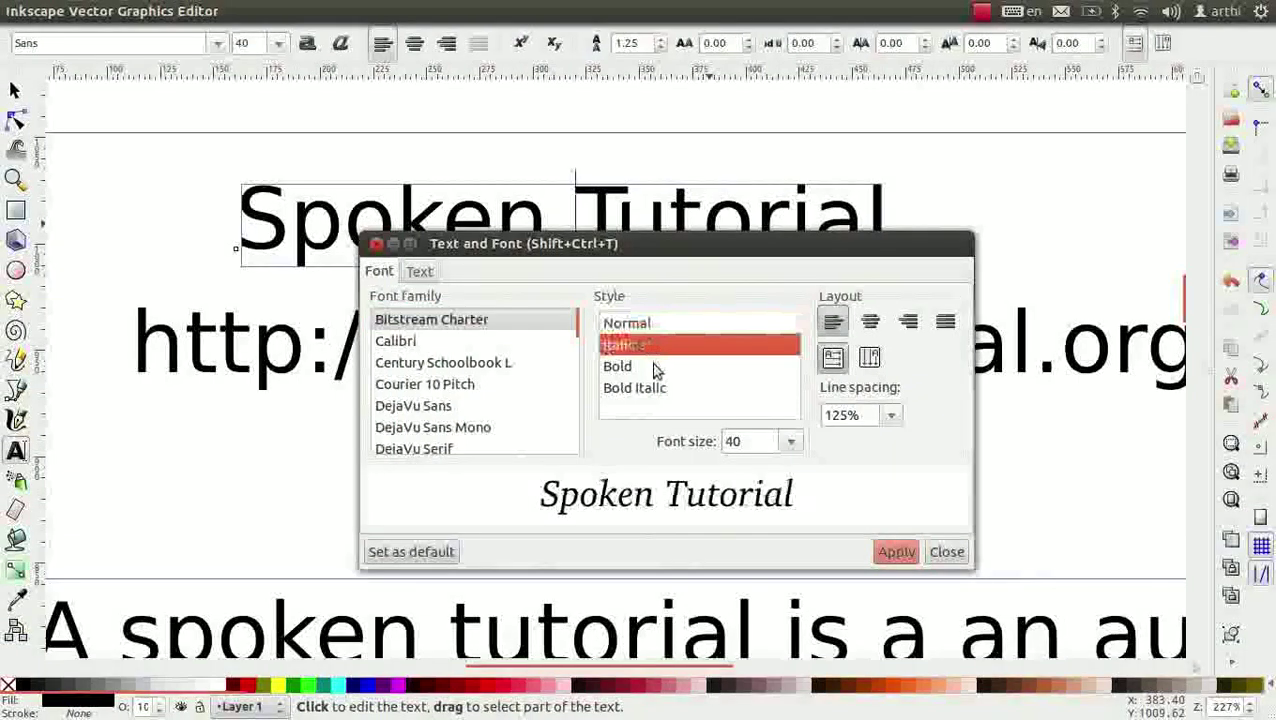
click(657, 367)
click(692, 388)
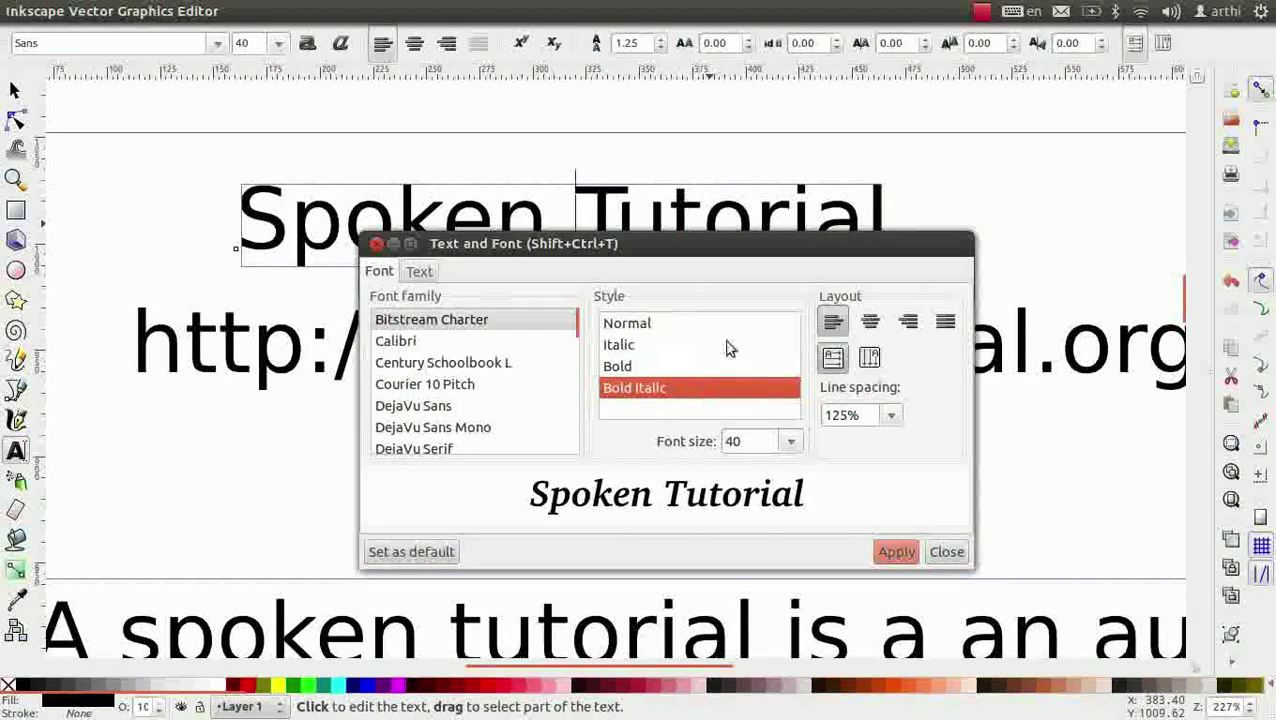
click(641, 368)
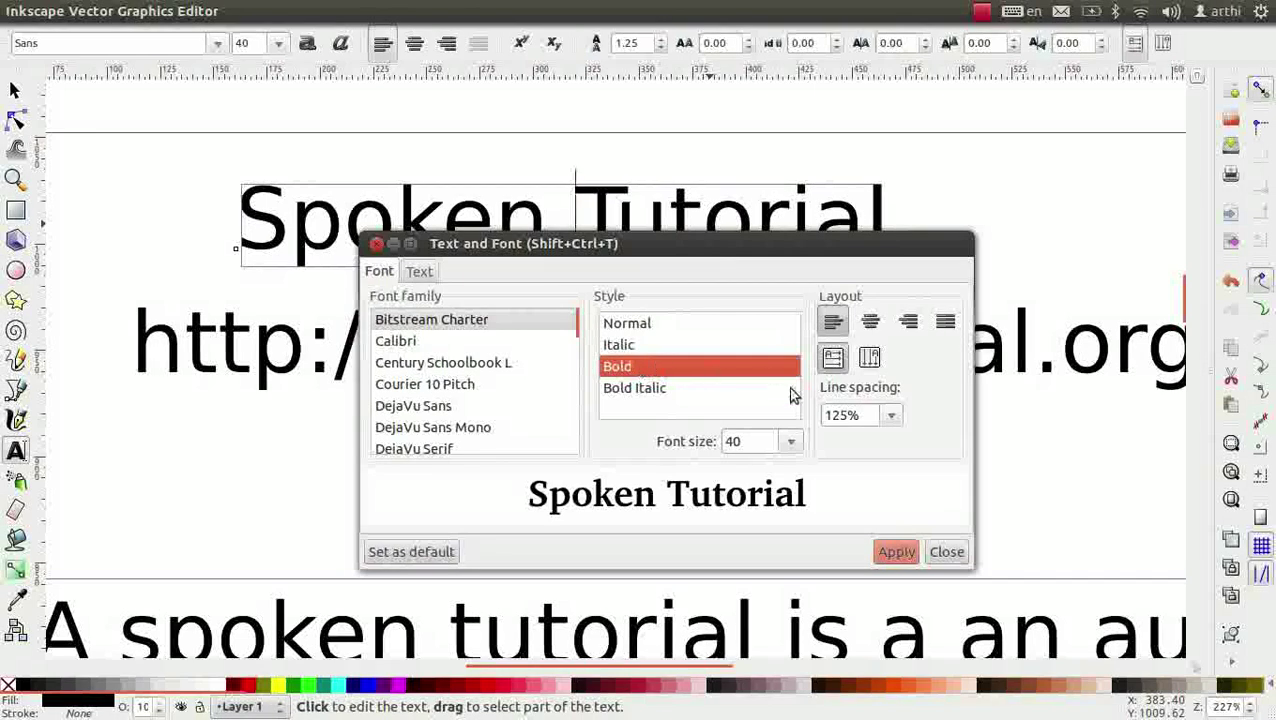
click(792, 444)
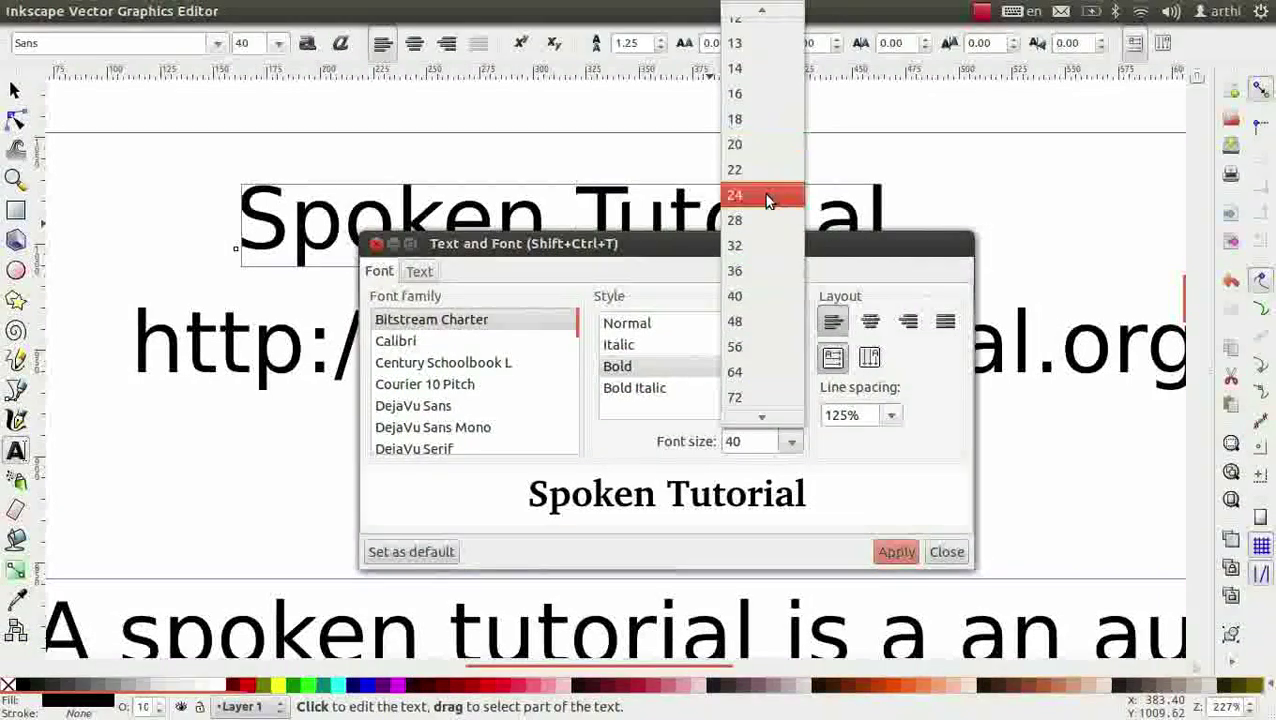
click(770, 371)
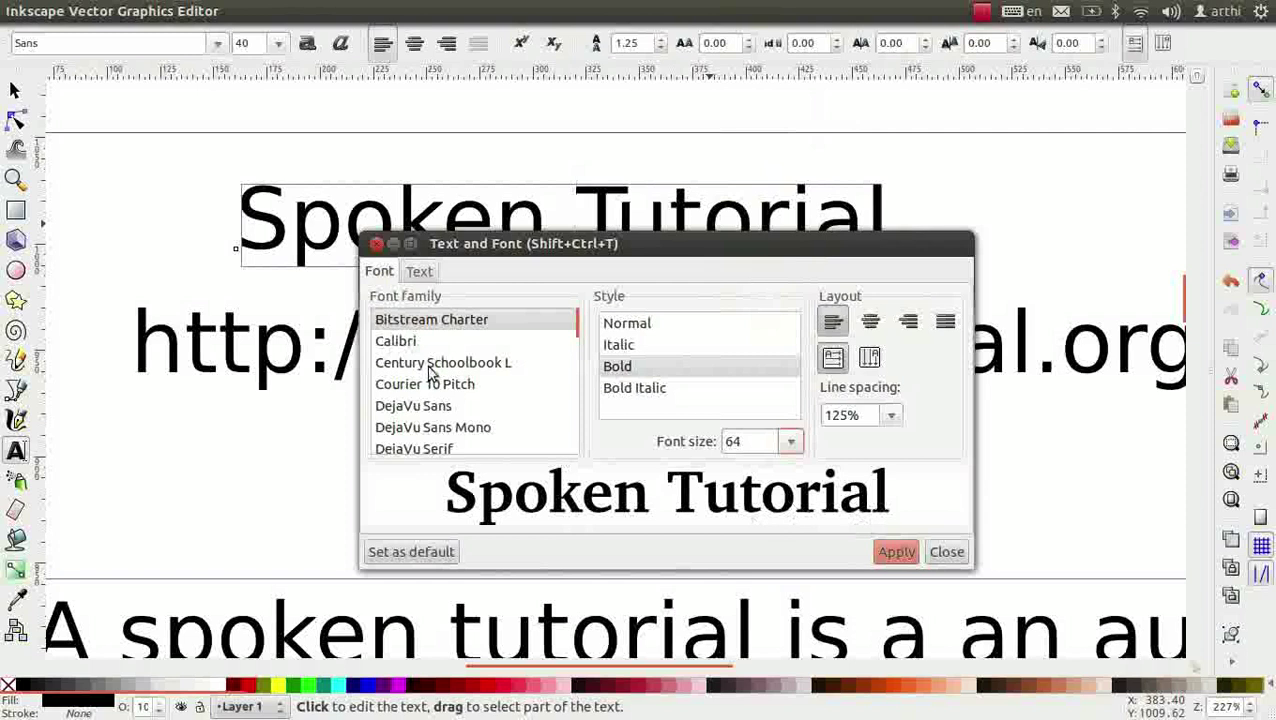
click(419, 272)
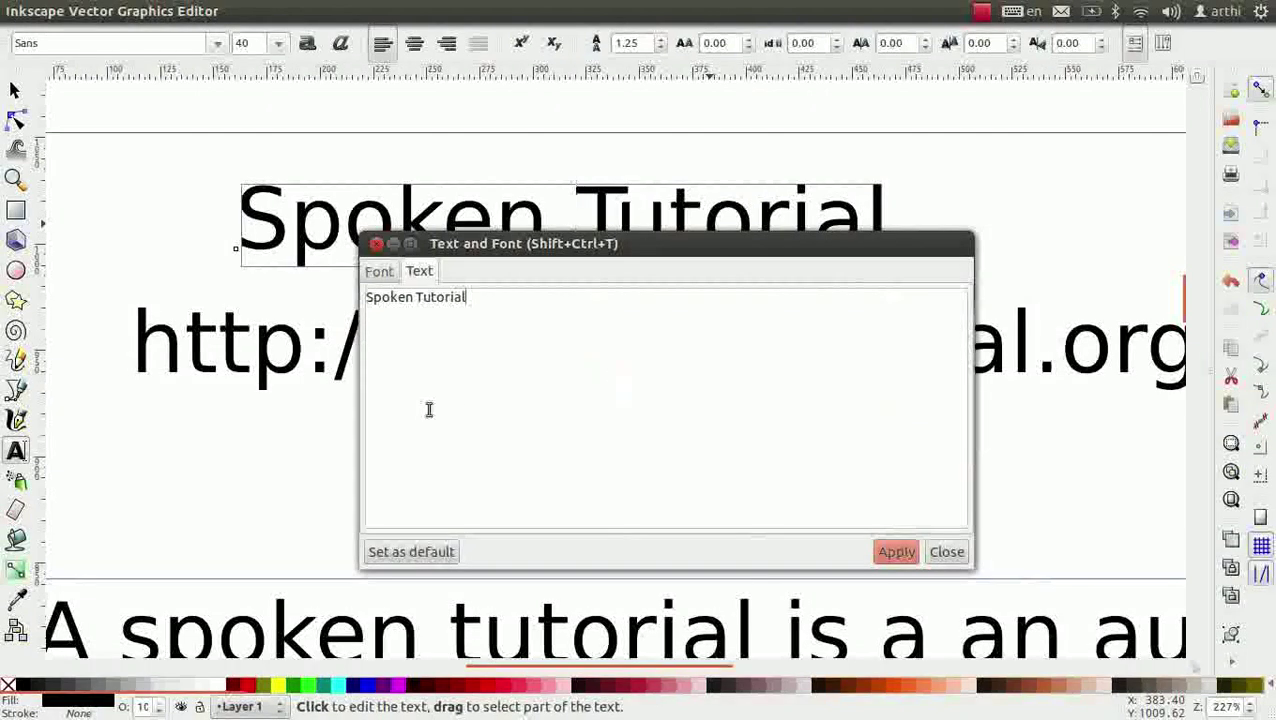
click(514, 333)
click(894, 551)
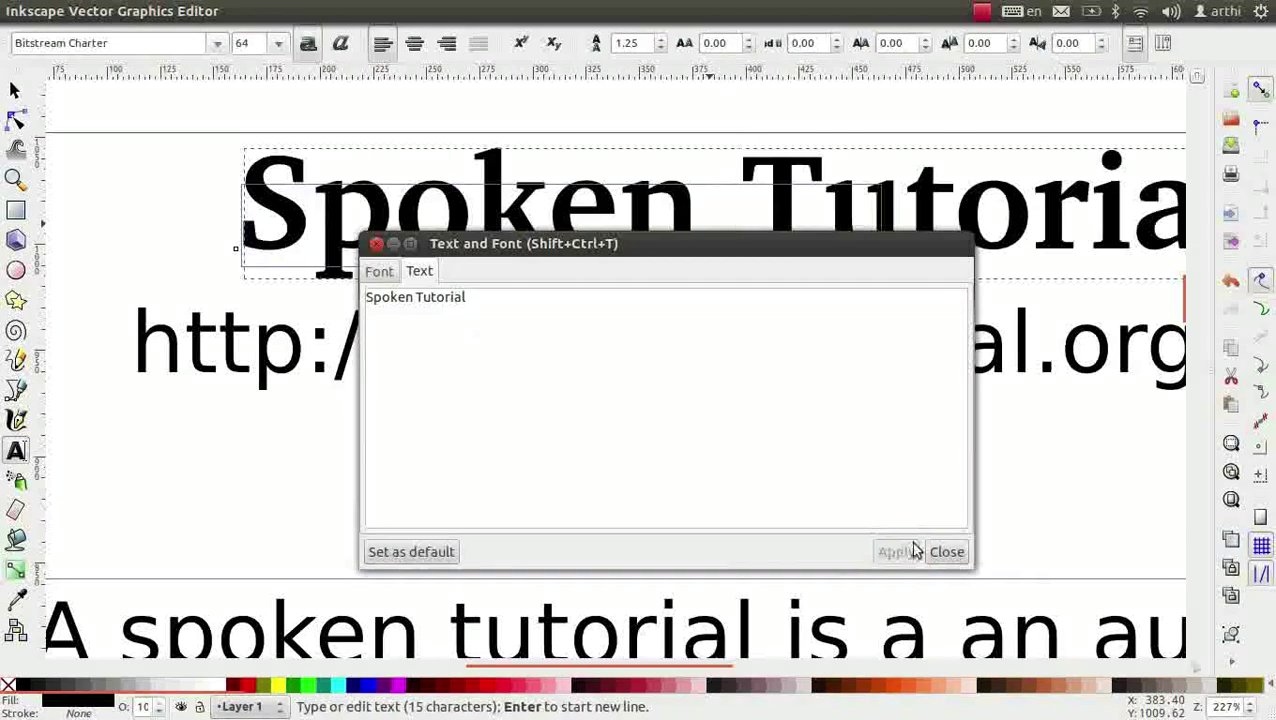
click(946, 552)
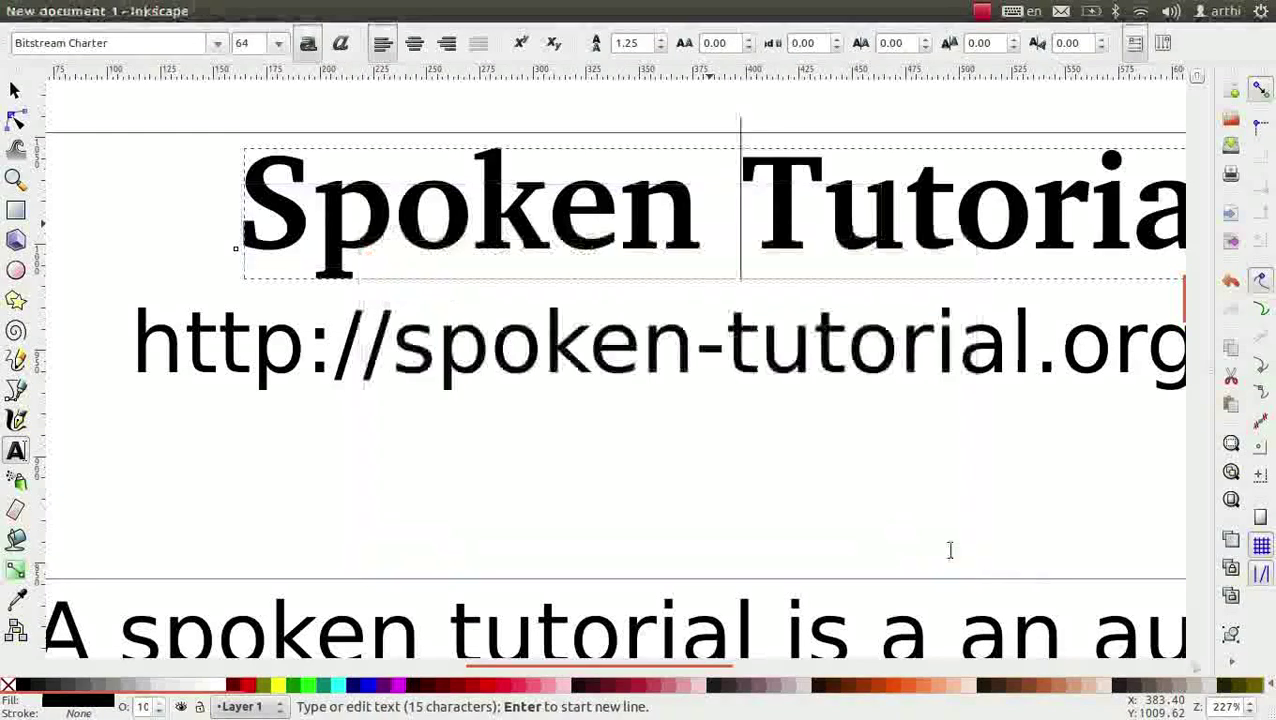
- Colour the heading maroon and set the URL to Bitstream Charter at 28 pt
key(5)
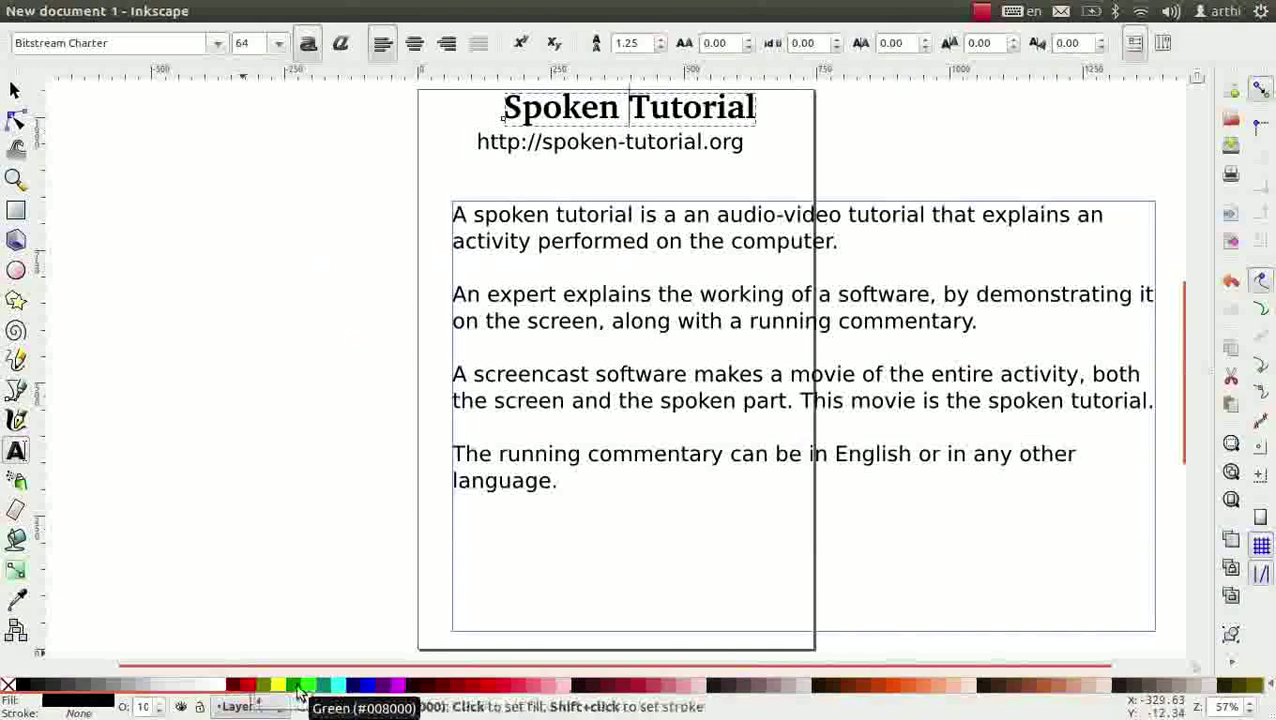
click(232, 686)
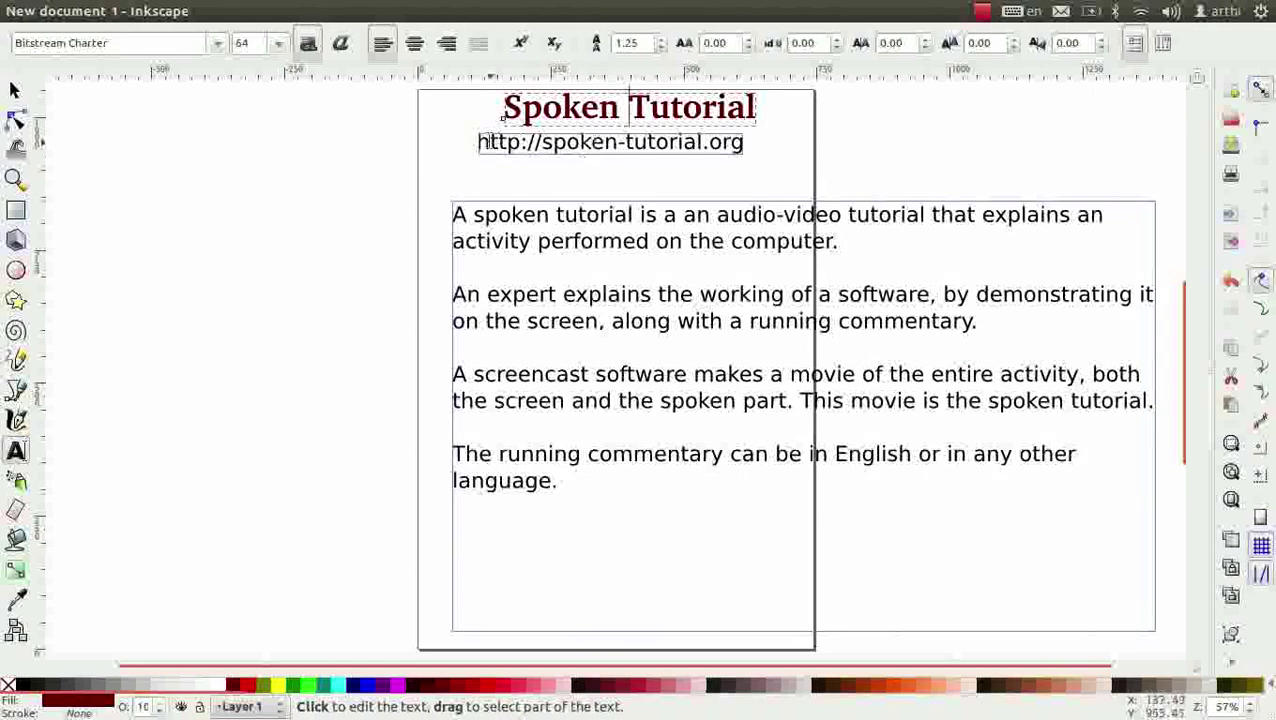
drag(477, 143, 763, 162)
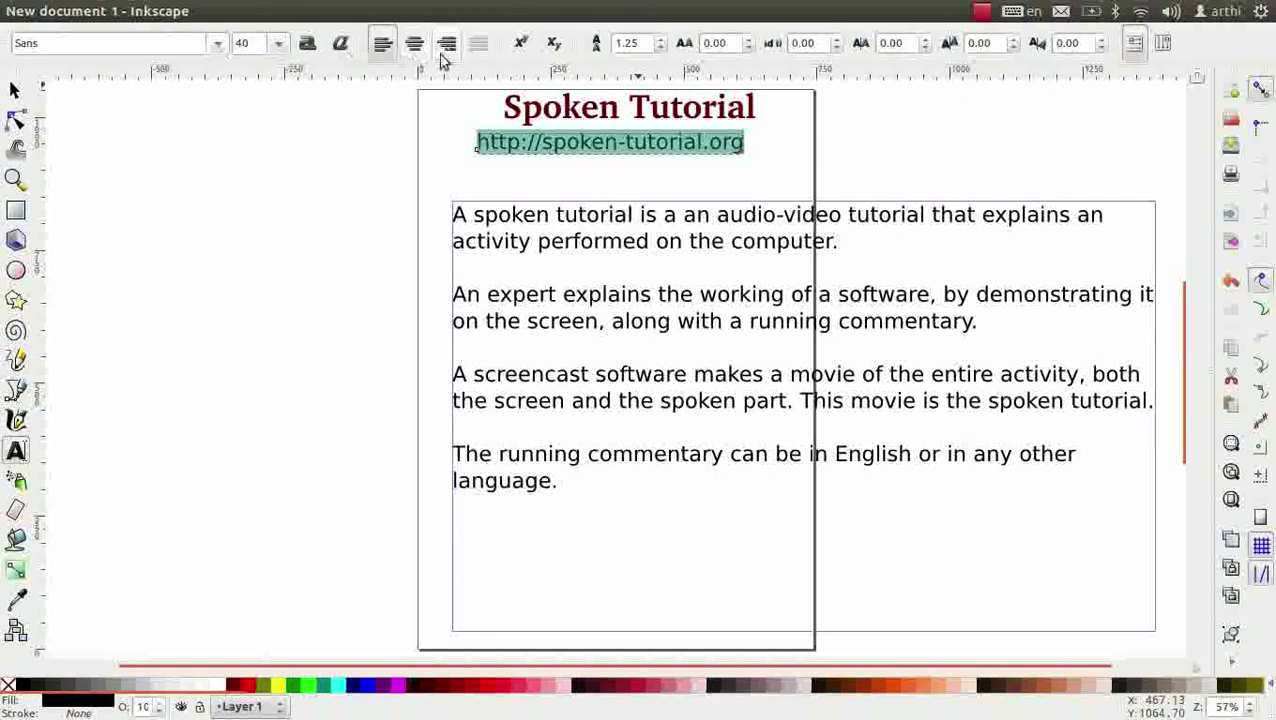
click(157, 40)
drag(157, 40, 4, 45)
text(bi)
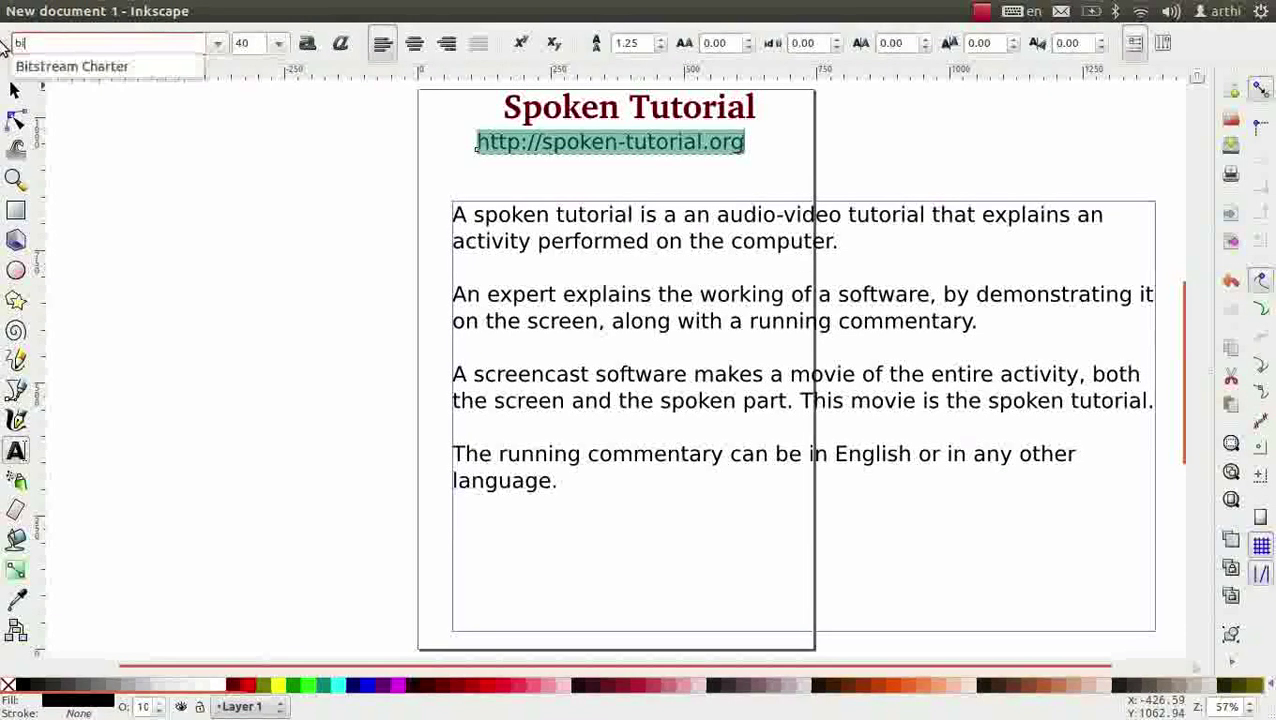
click(40, 68)
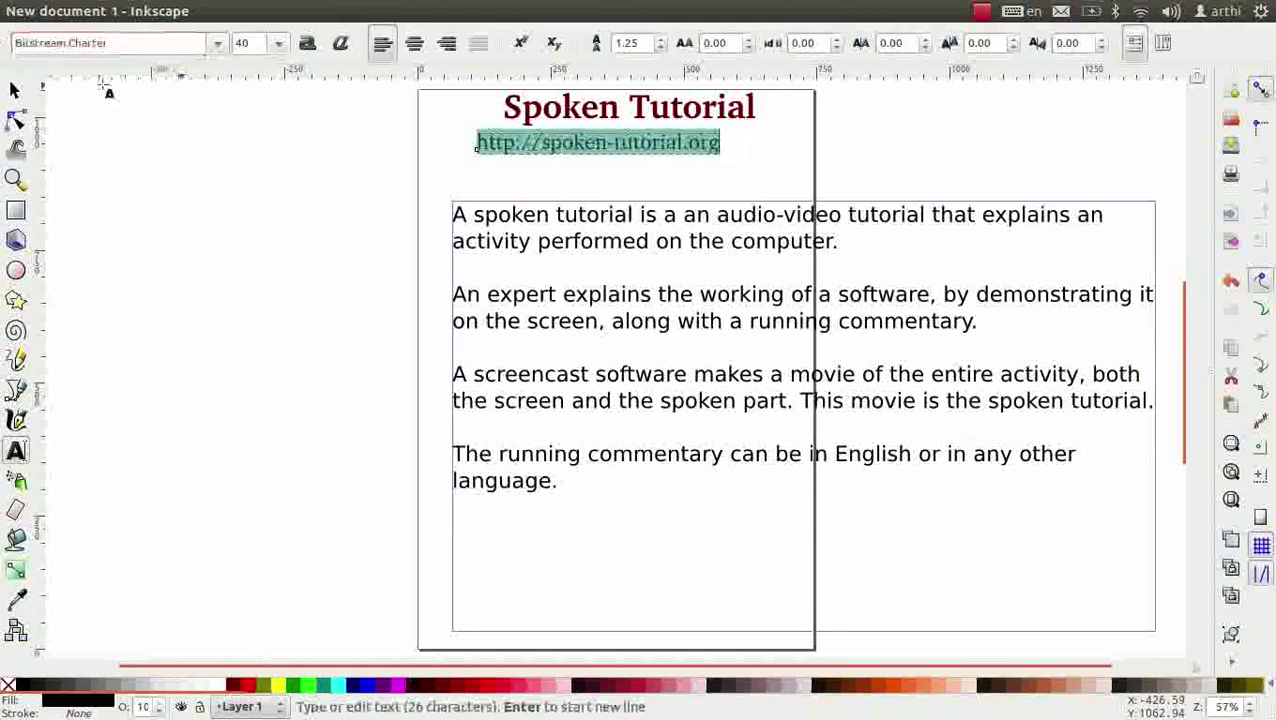
click(278, 43)
click(245, 426)
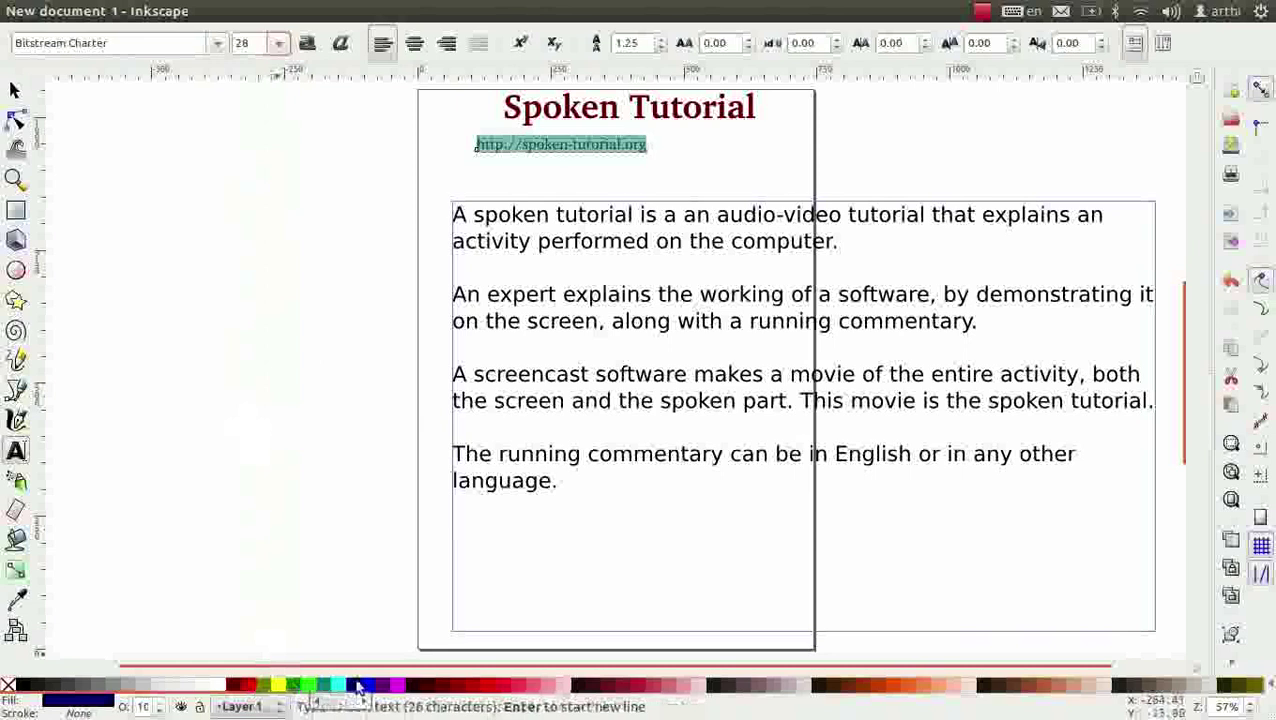
key(Escape)
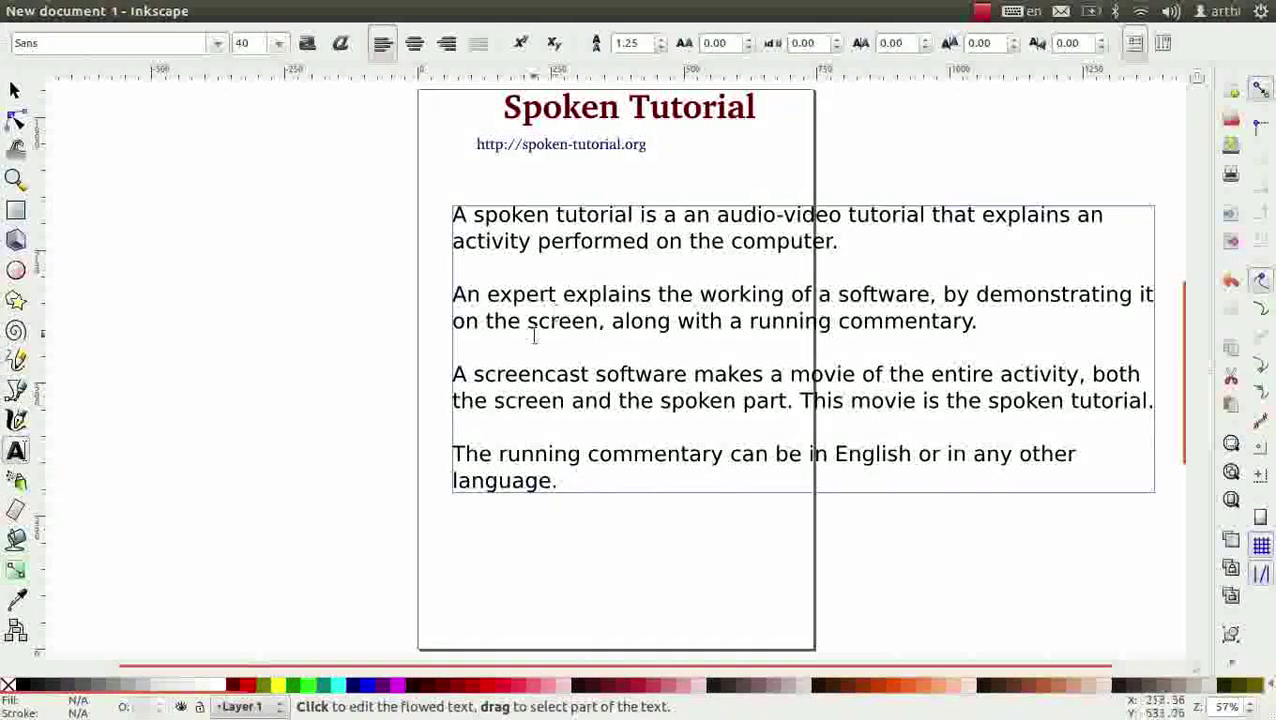
- Set the body paragraphs to 25 pt and shrink the frame to fit the page
click(556, 294)
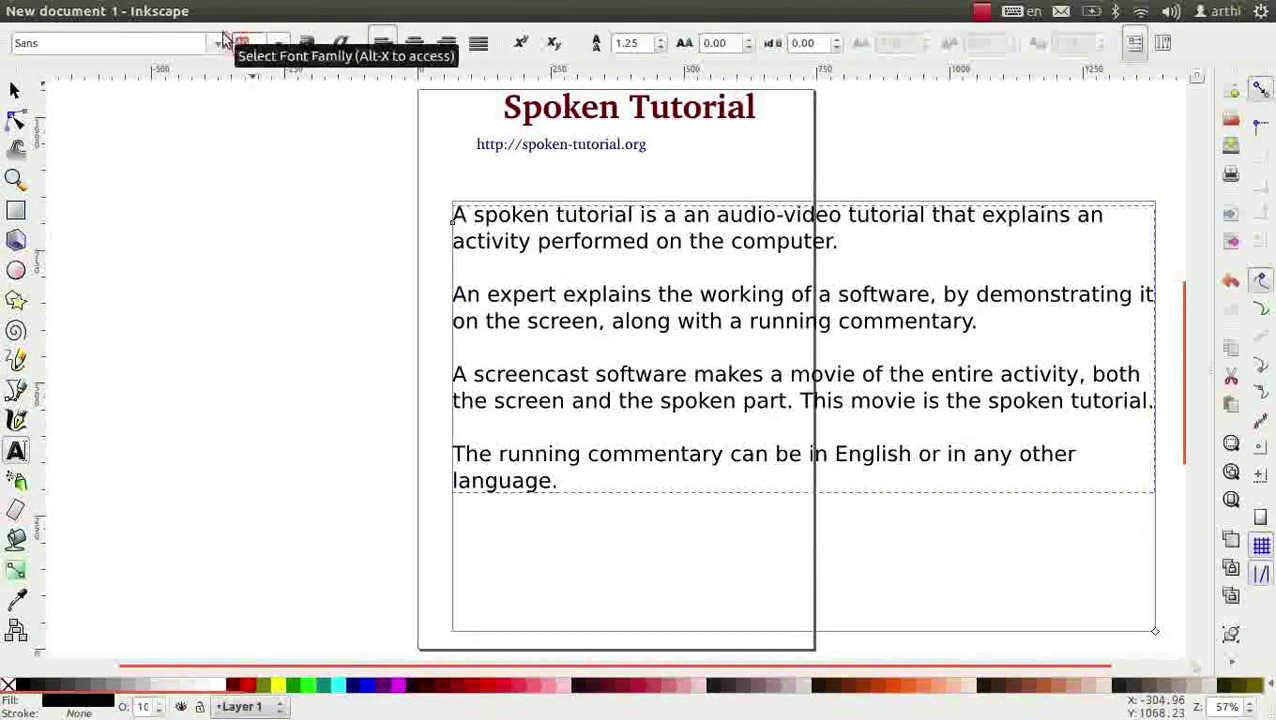
text(25)
key(Return)
drag(1155, 632, 758, 502)
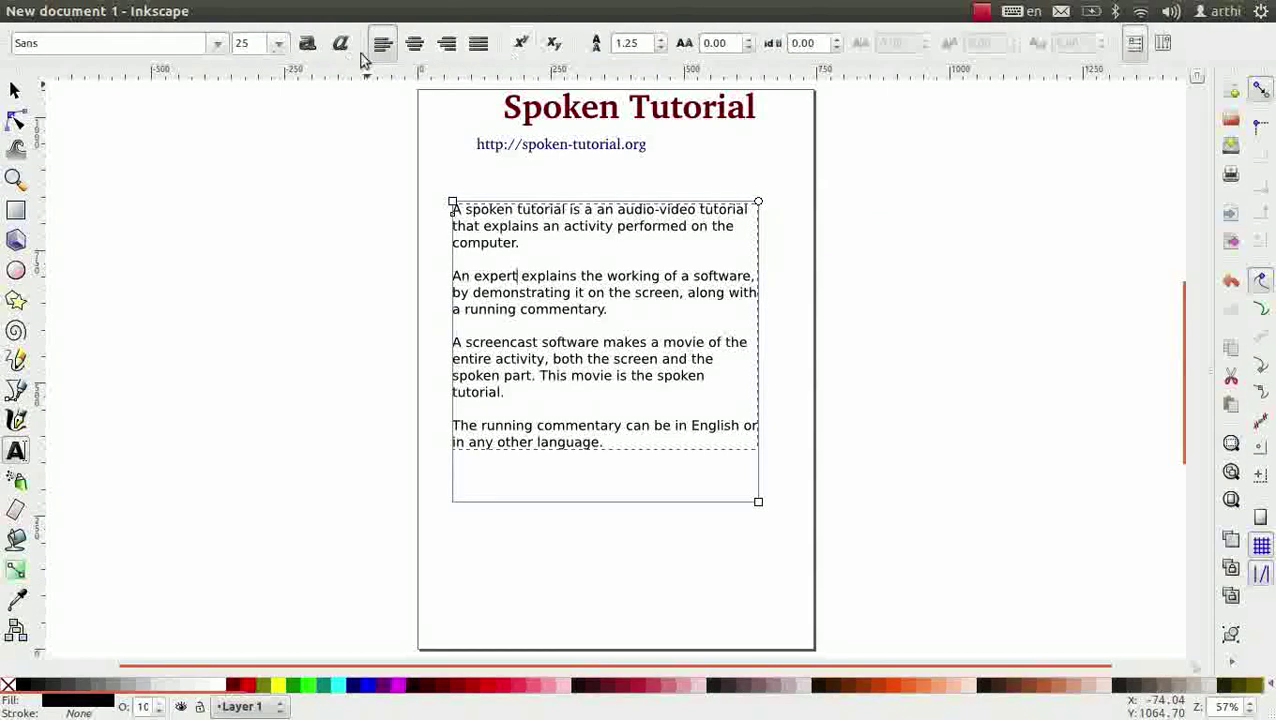
- Try centre, right and justified alignment on the paragraphs, ending left-aligned
click(416, 44)
click(449, 44)
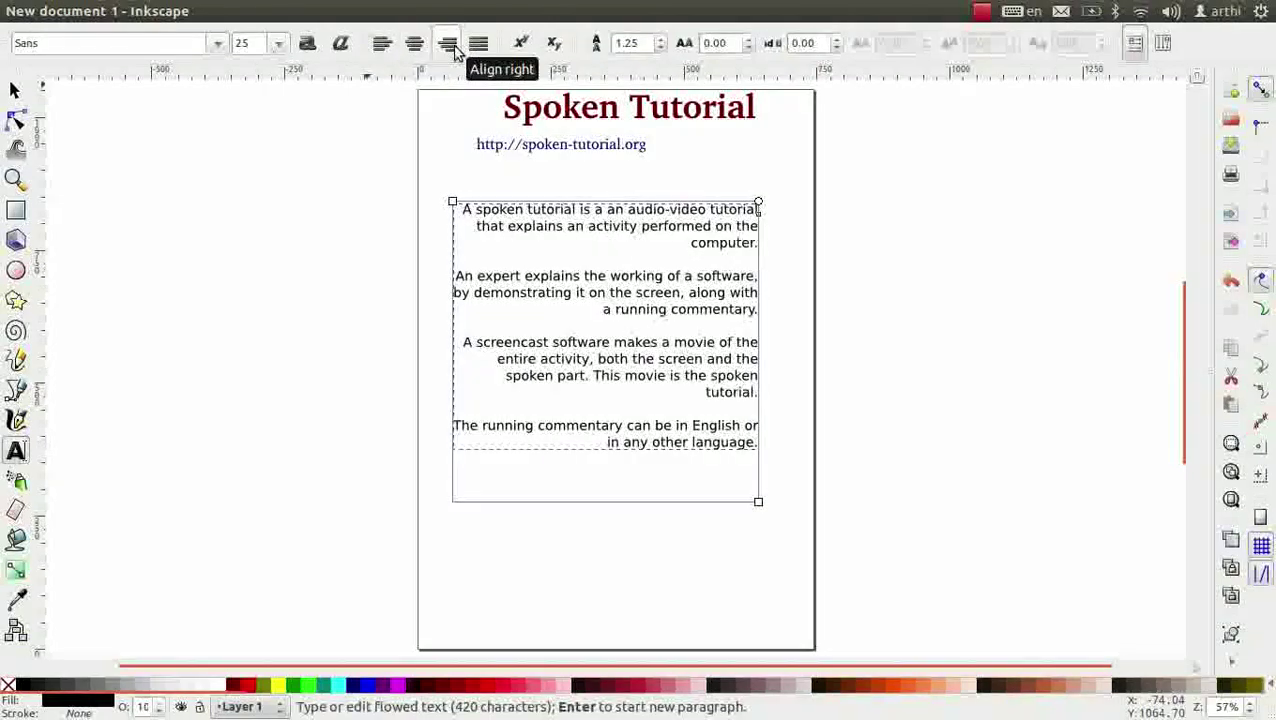
click(481, 46)
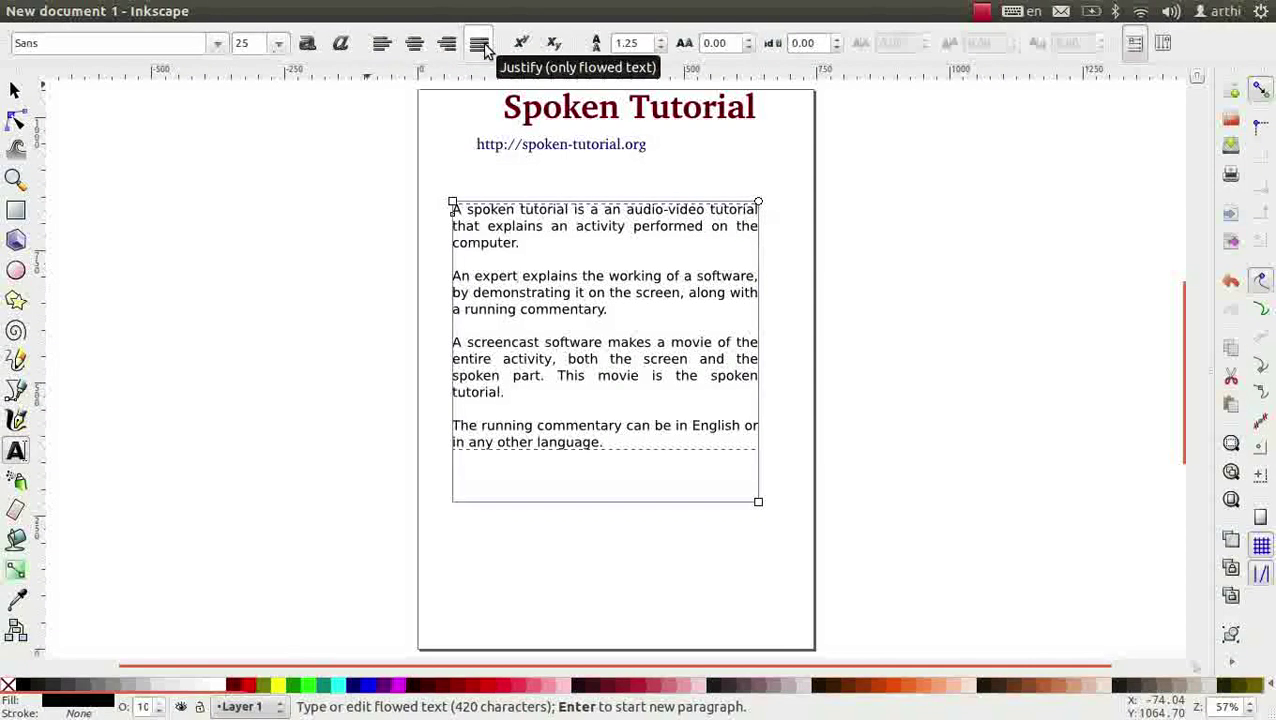
click(381, 45)
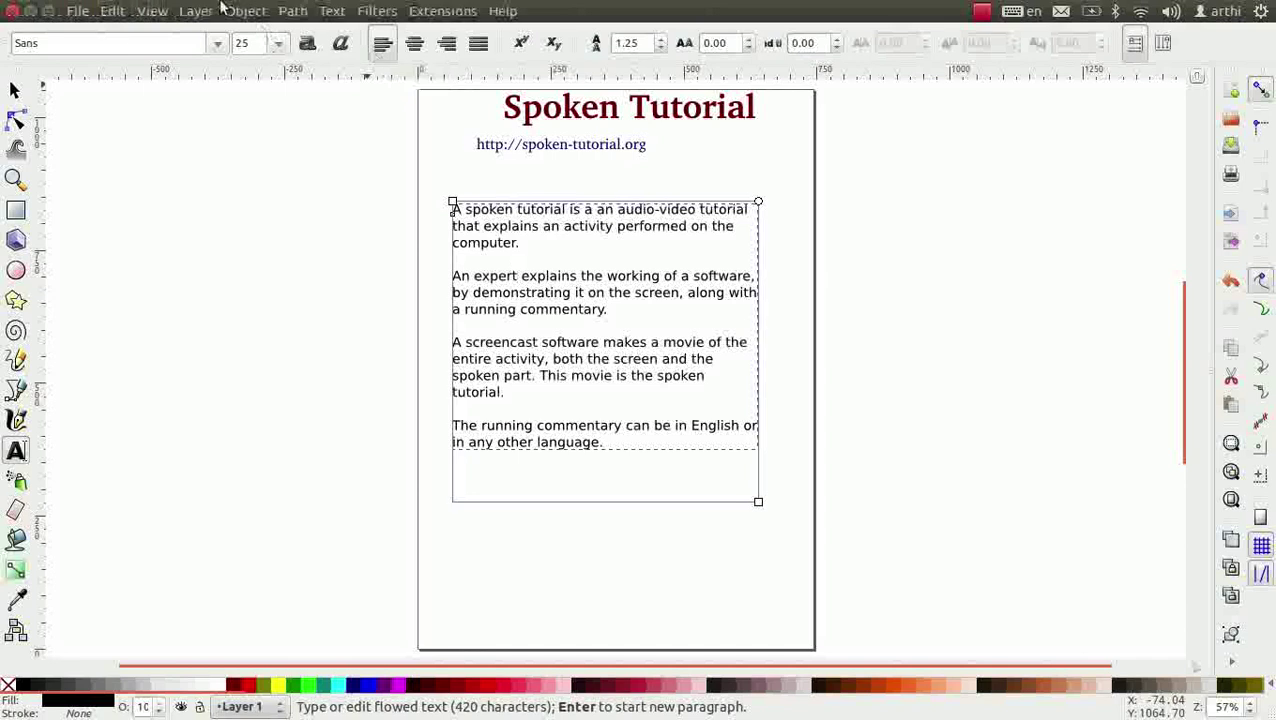
- Centre the Spoken Tutorial heading horizontally on the page using Align and Distribute
click(253, 11)
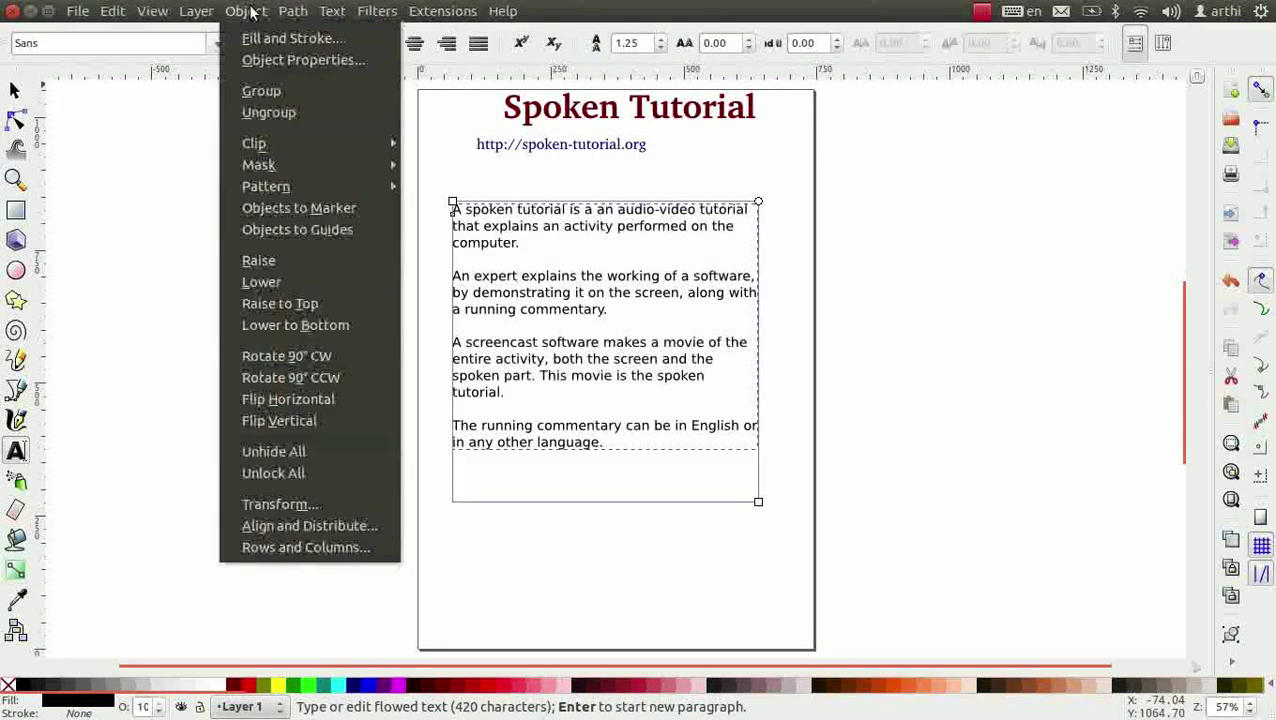
click(357, 527)
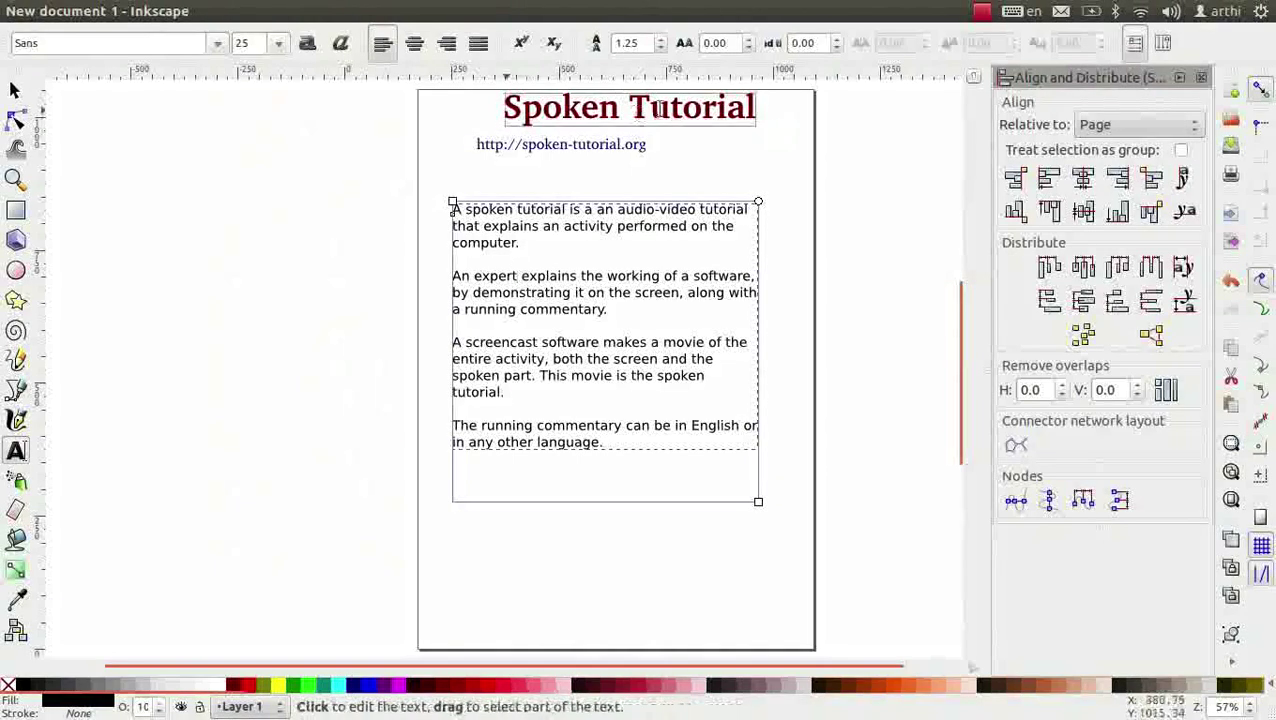
click(616, 107)
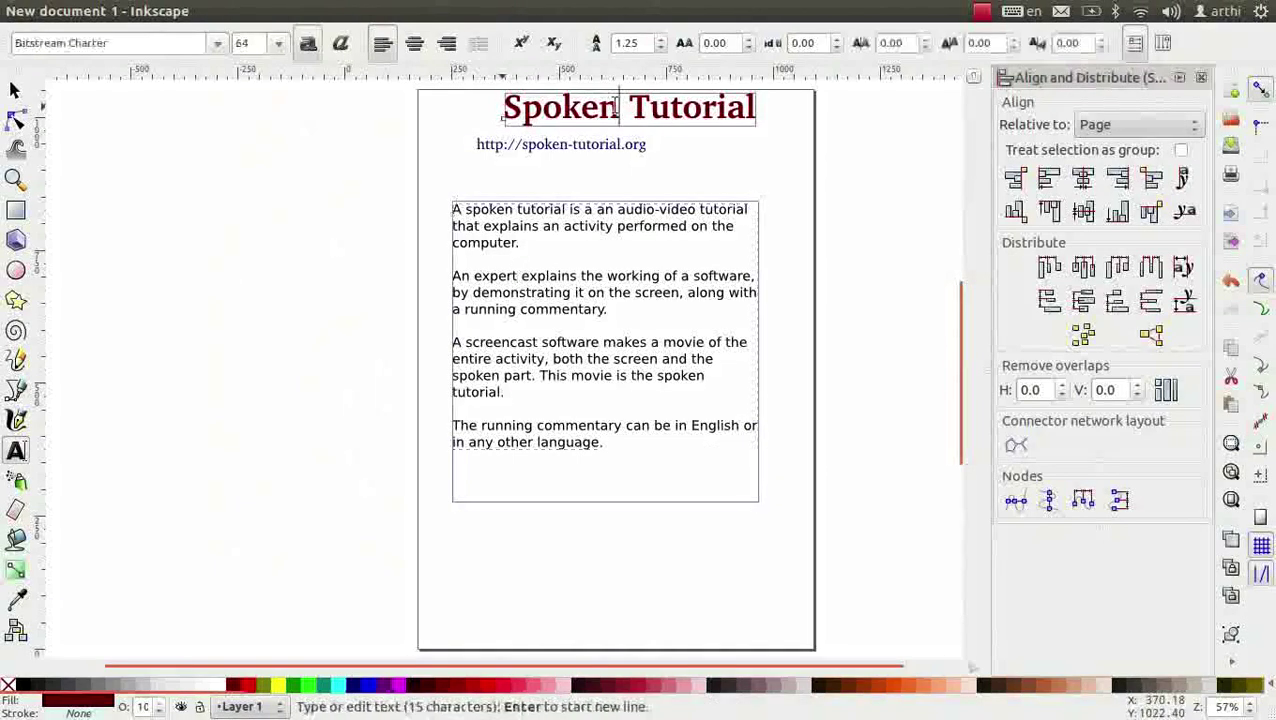
click(1085, 180)
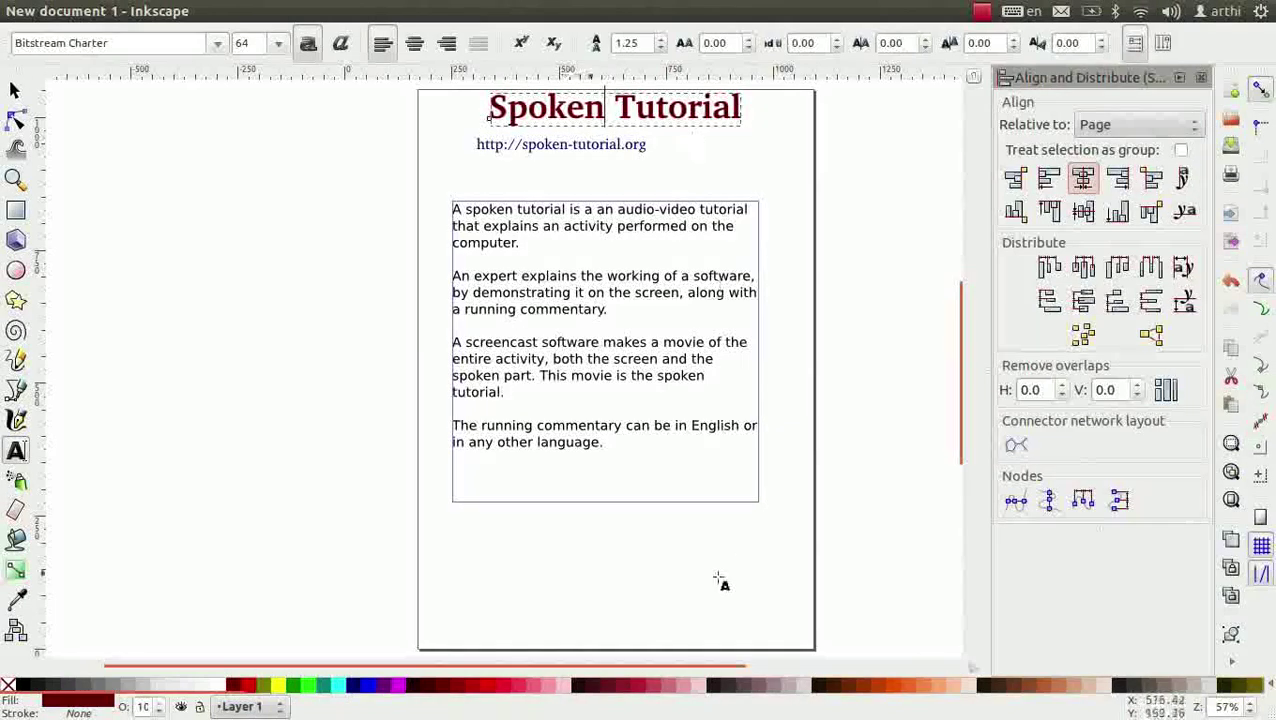
- Add a 'FOSS Categories' label below the paragraph, centred on the page
scroll(701, 556, up, 1)
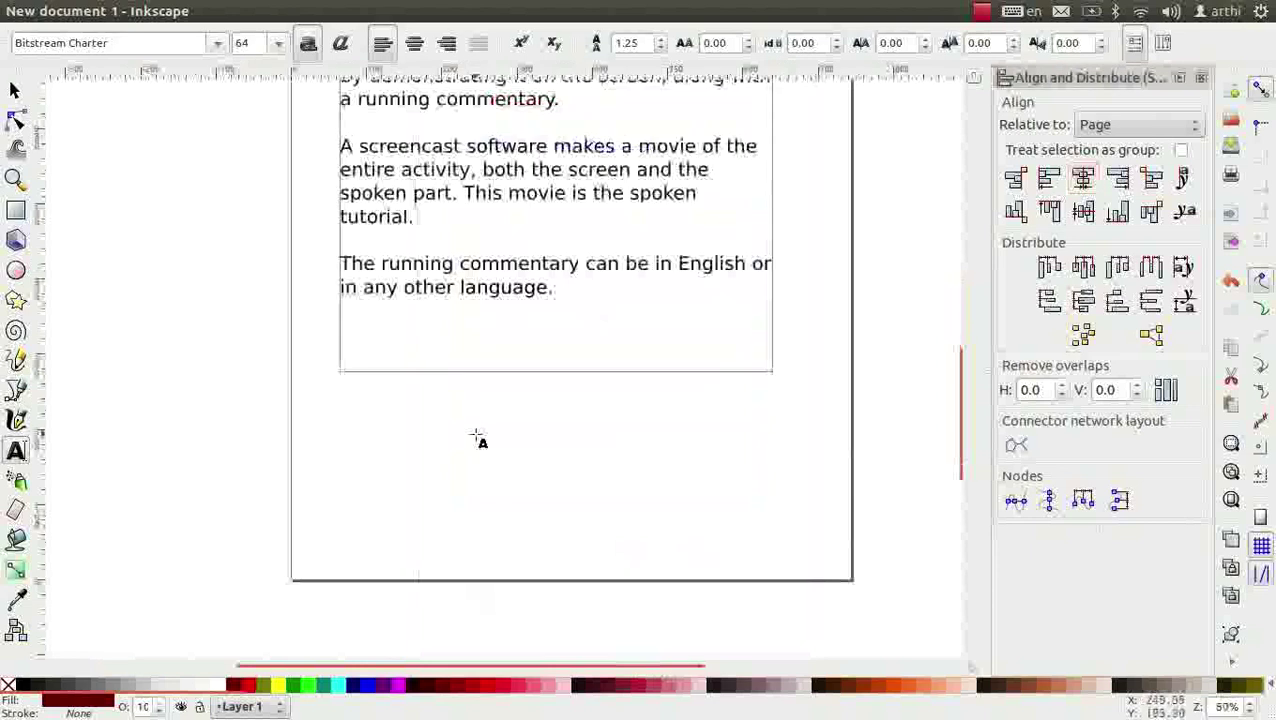
click(476, 432)
text(FOSS)
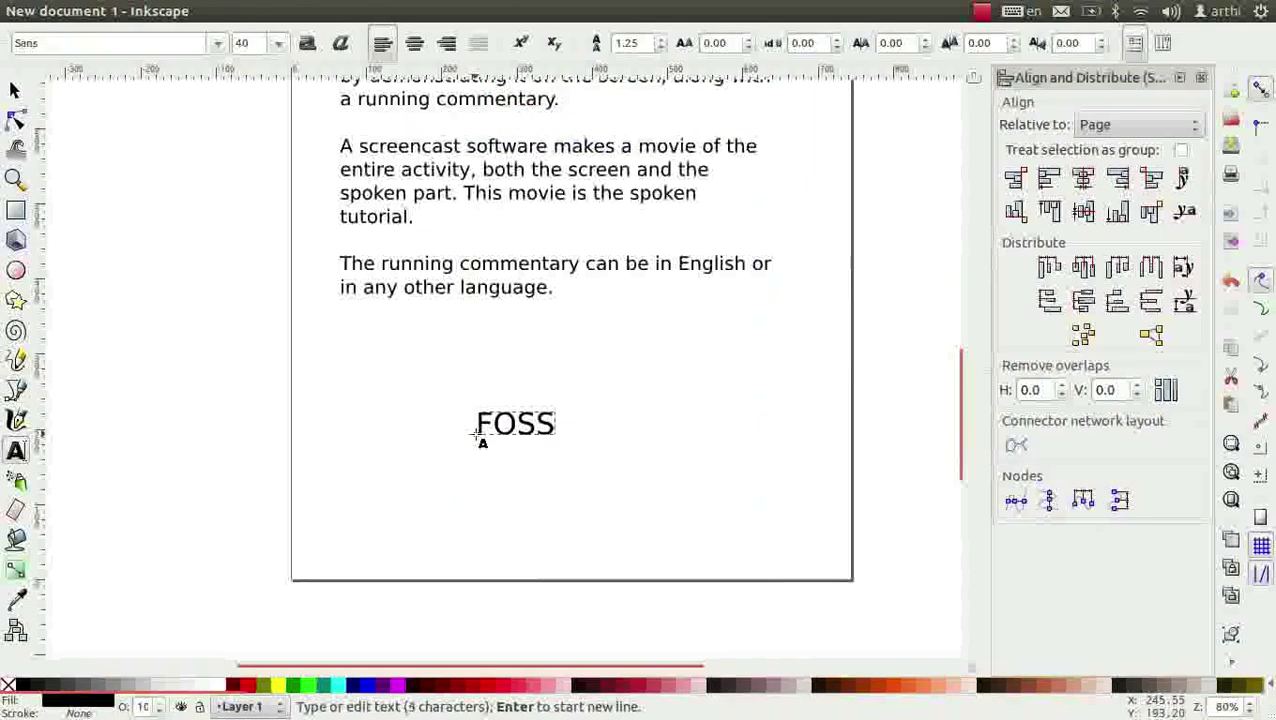
text( Categories)
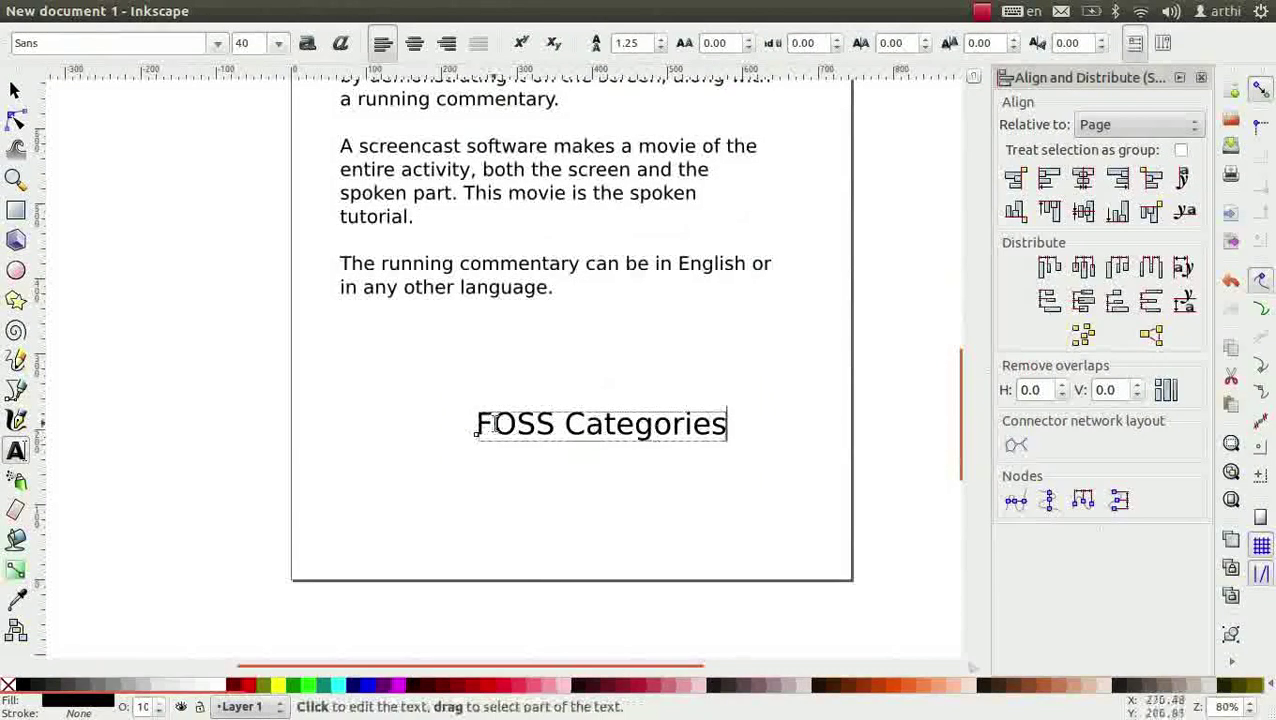
click(1084, 178)
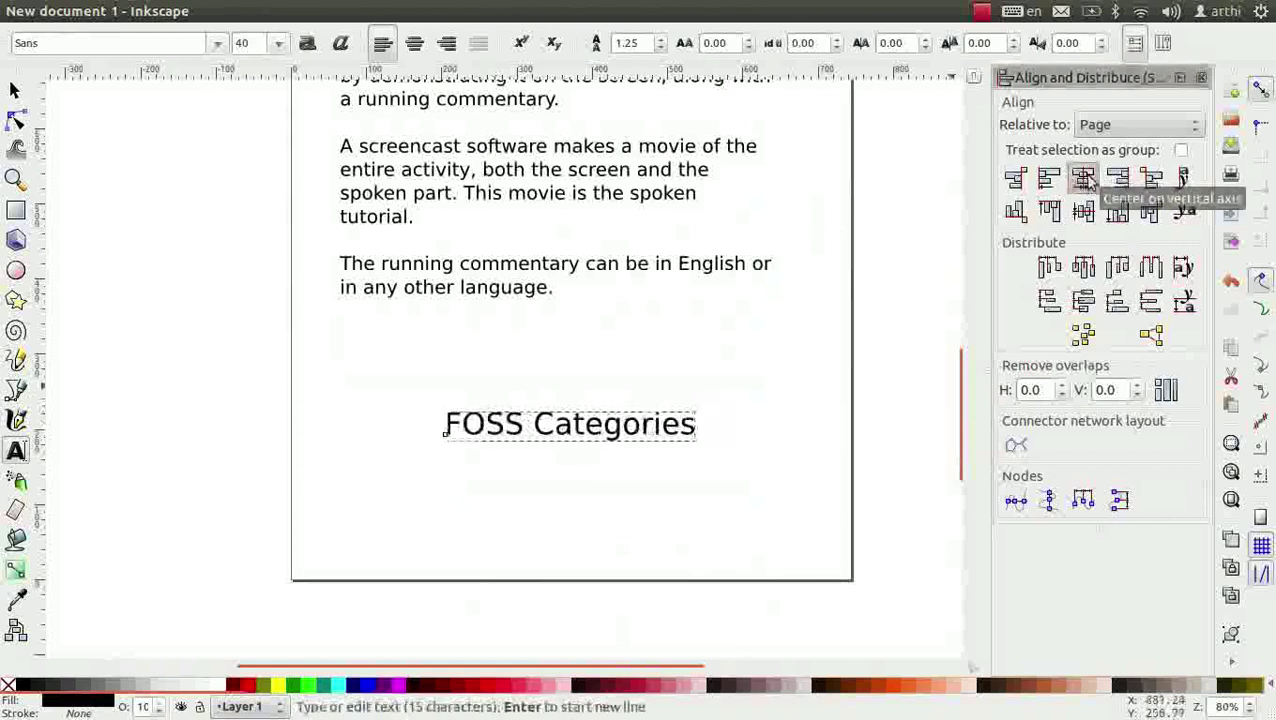
- Add separate Linux, LaTeX, Scilab and Python labels below FOSS Categories
click(355, 492)
text(Linux)
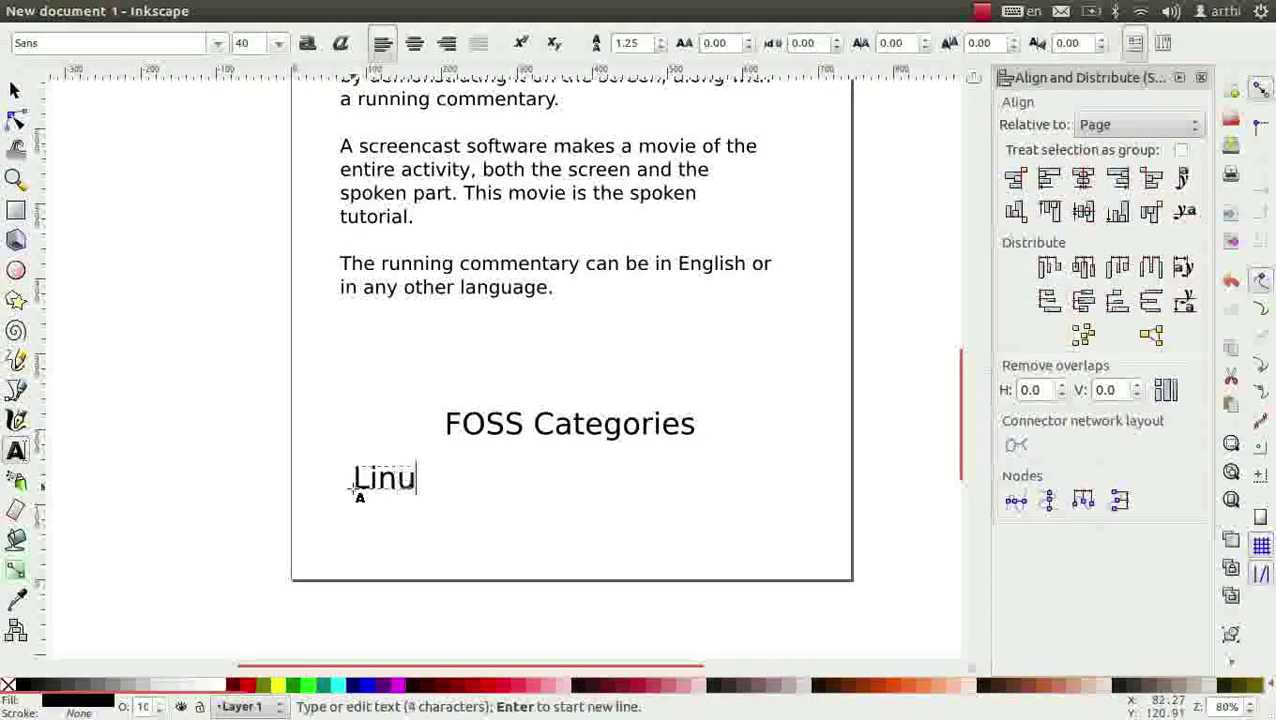
click(449, 537)
text(LaTeX)
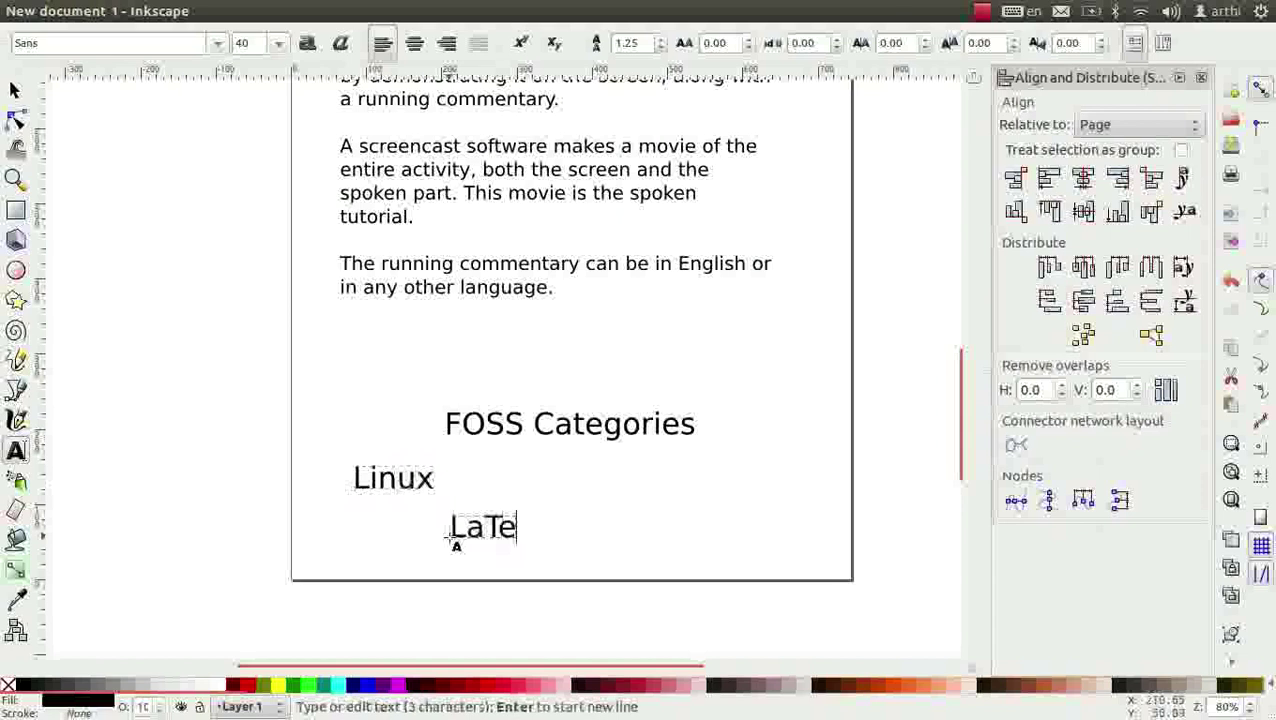
click(615, 470)
text(Scilab)
click(698, 592)
click(696, 524)
text(Python)
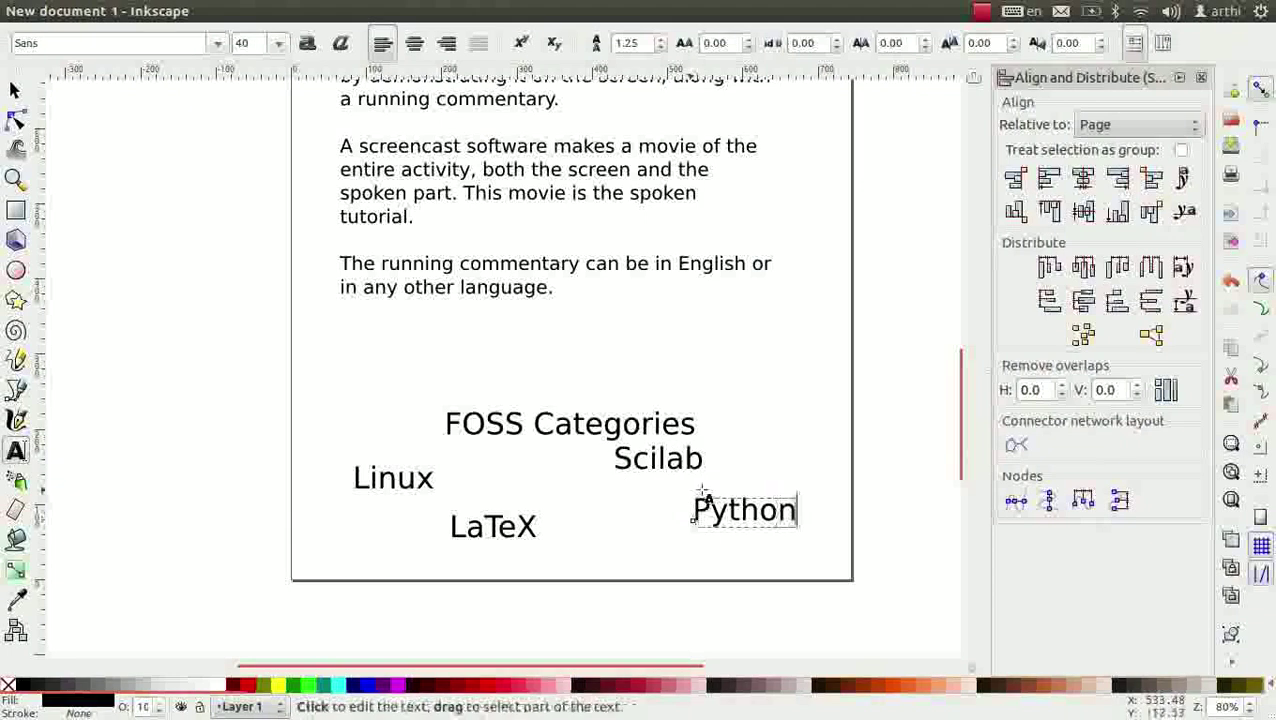
- Select the four category labels and align them on one baseline
click(14, 90)
click(410, 490)
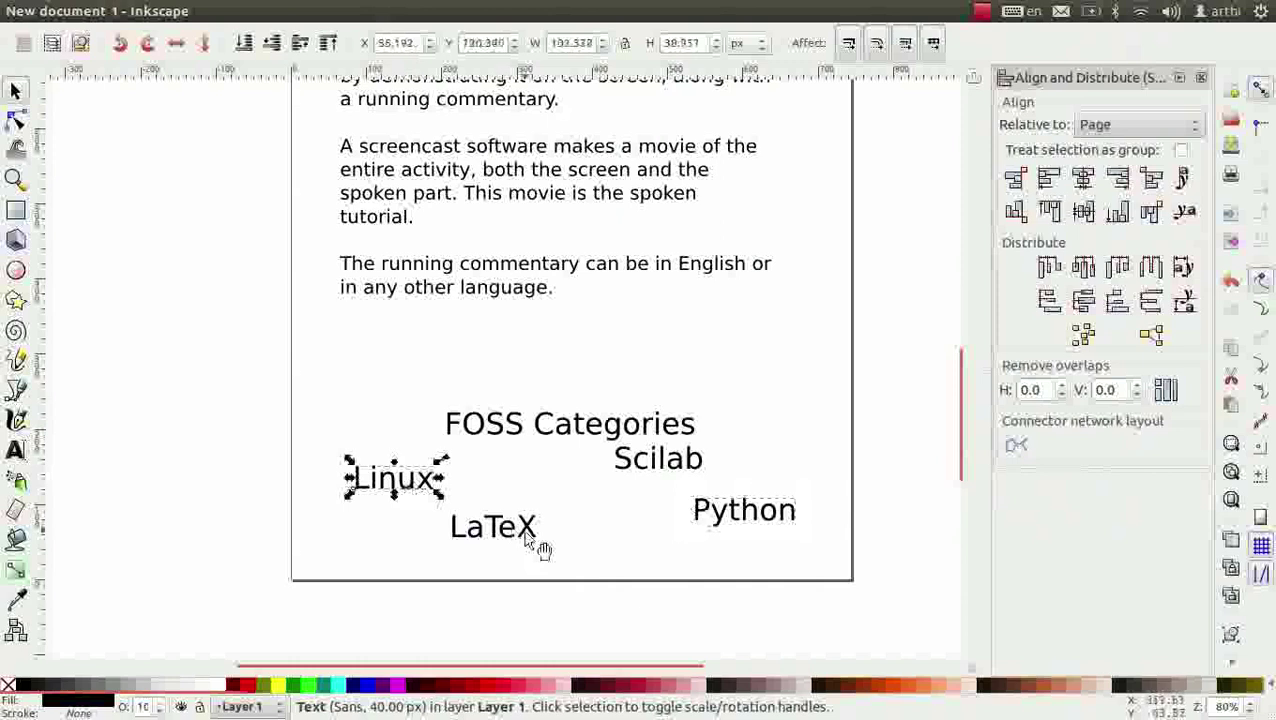
shift+click(526, 538)
shift+click(676, 466)
shift+click(741, 524)
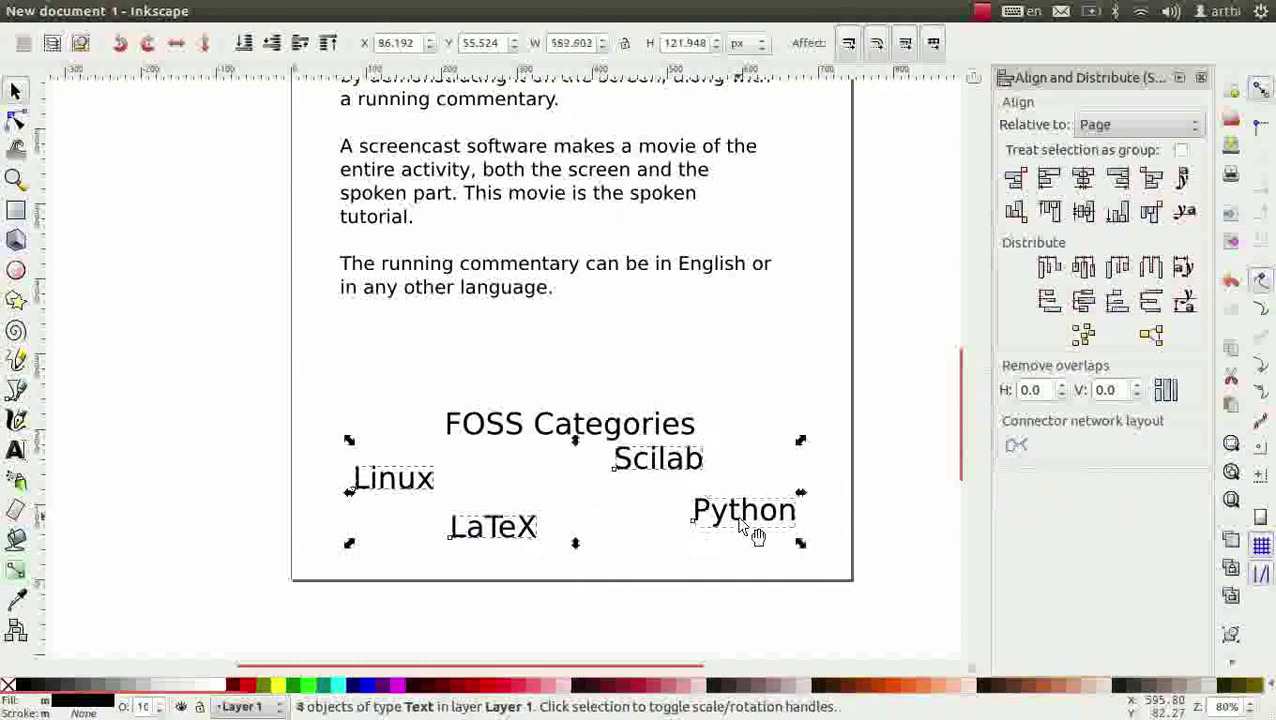
click(1186, 213)
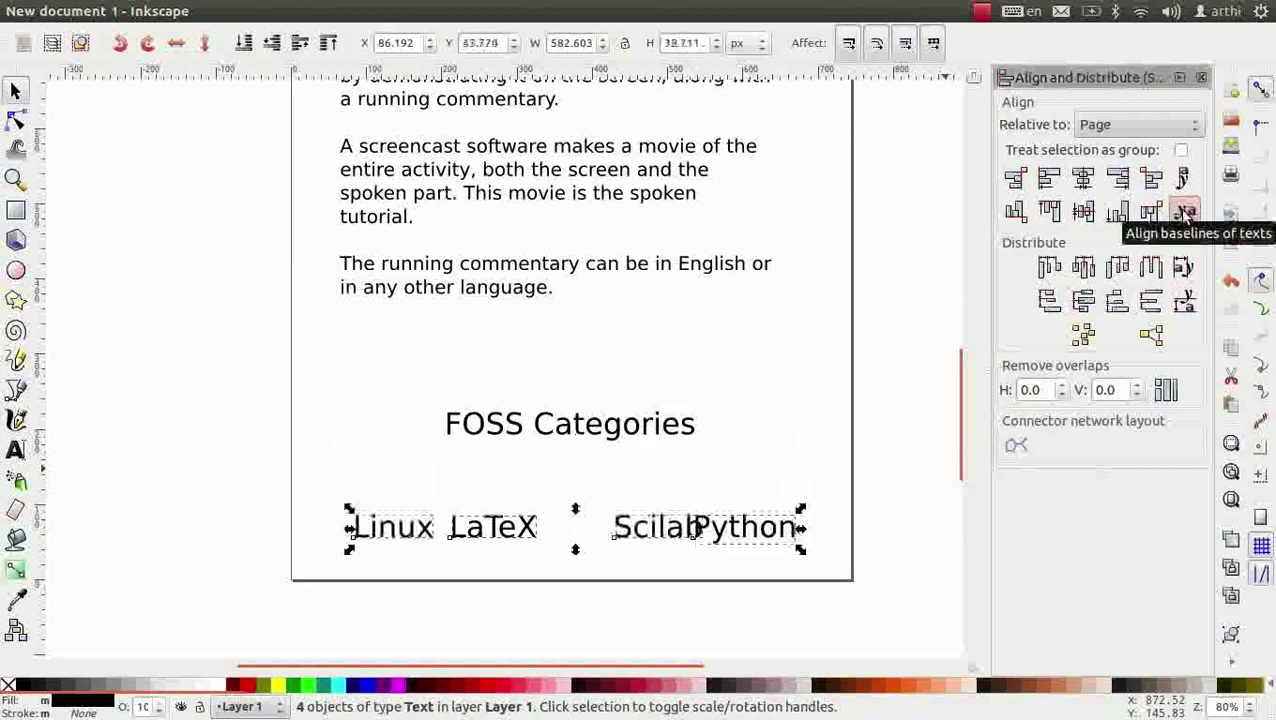
- Distribute the Linux, LaTeX, Scilab and Python labels along their baseline with equal horizontal gaps
click(1182, 265)
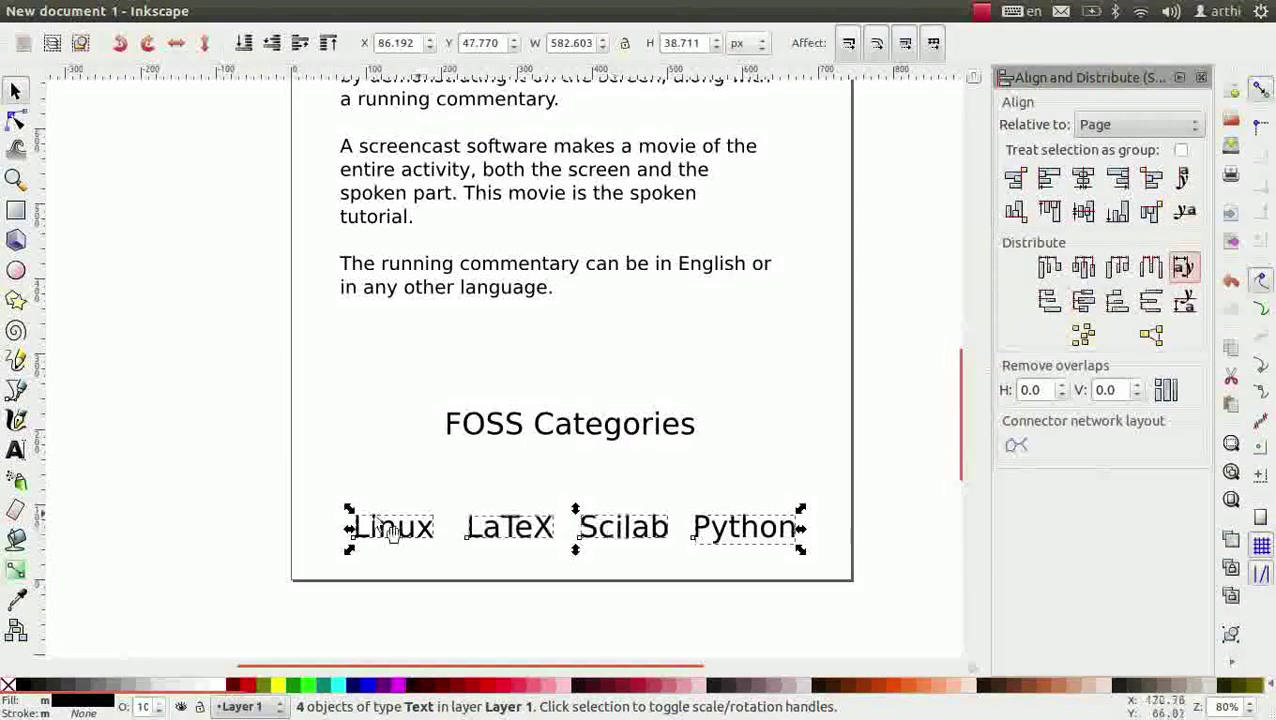
ctrl+scroll(614, 548, up, 2)
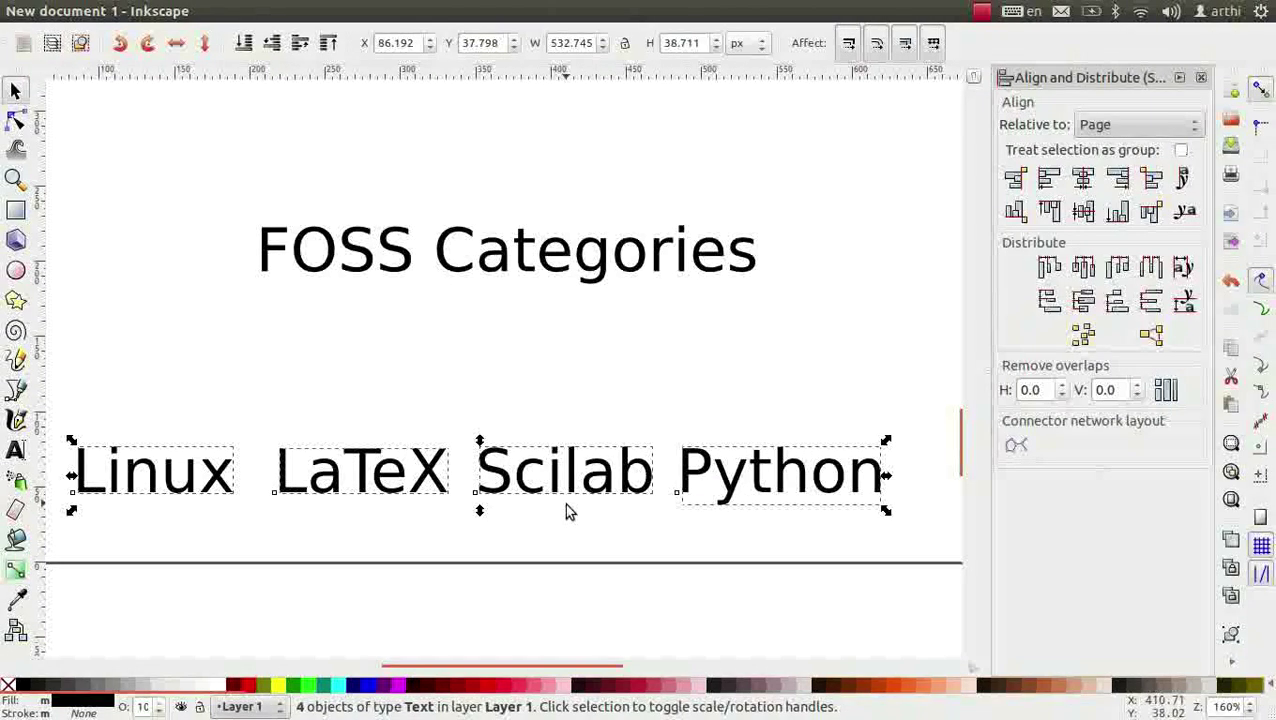
click(1152, 268)
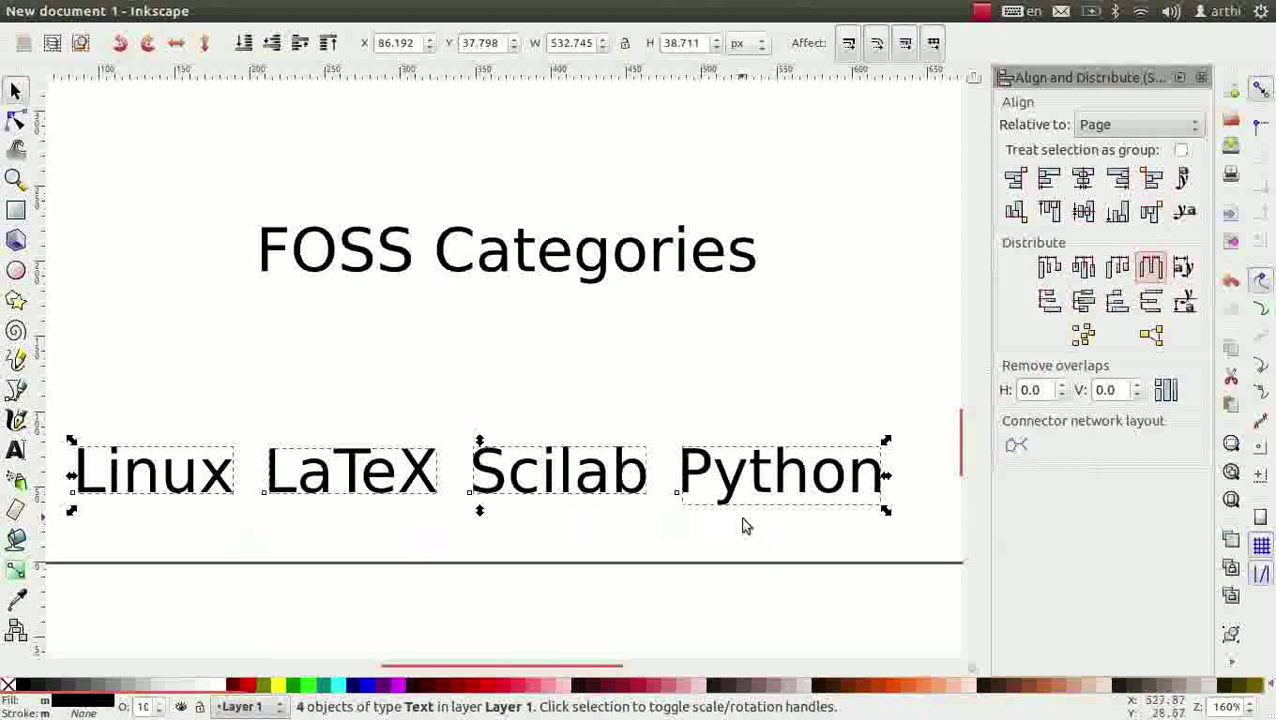
click(1238, 505)
- Set the body paragraph's line spacing to 1.5
key(t)
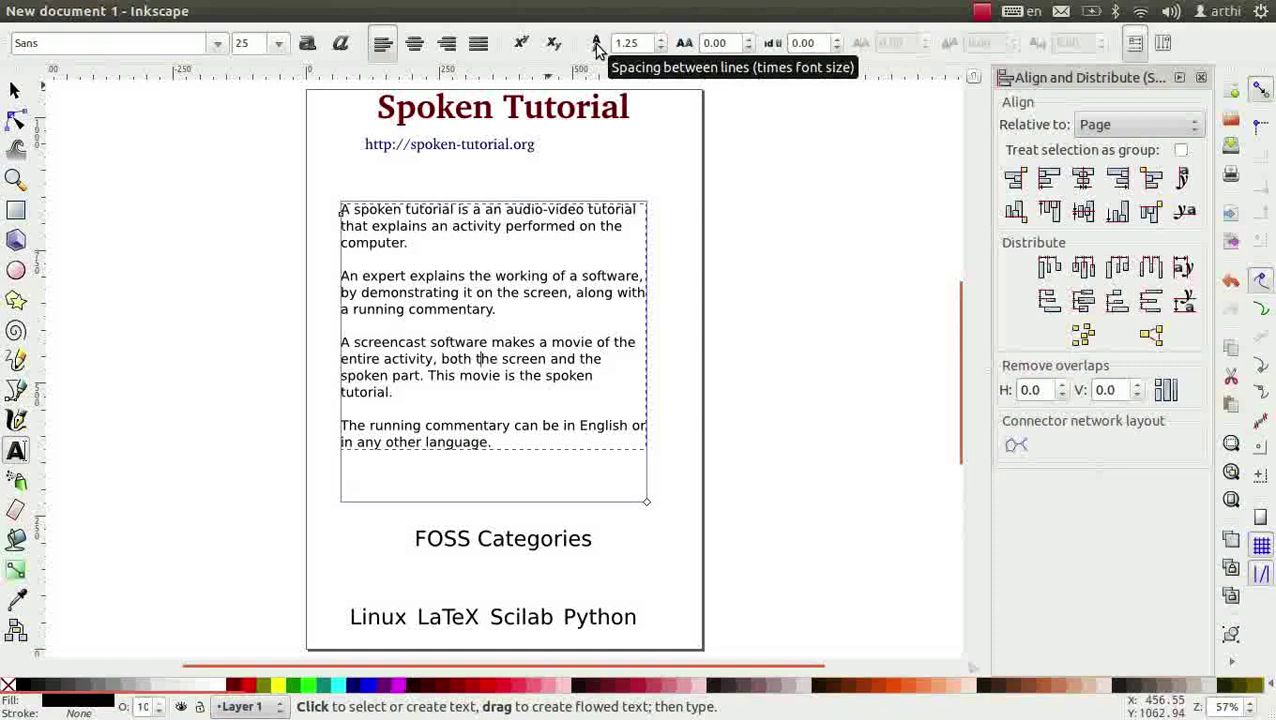
click(661, 40)
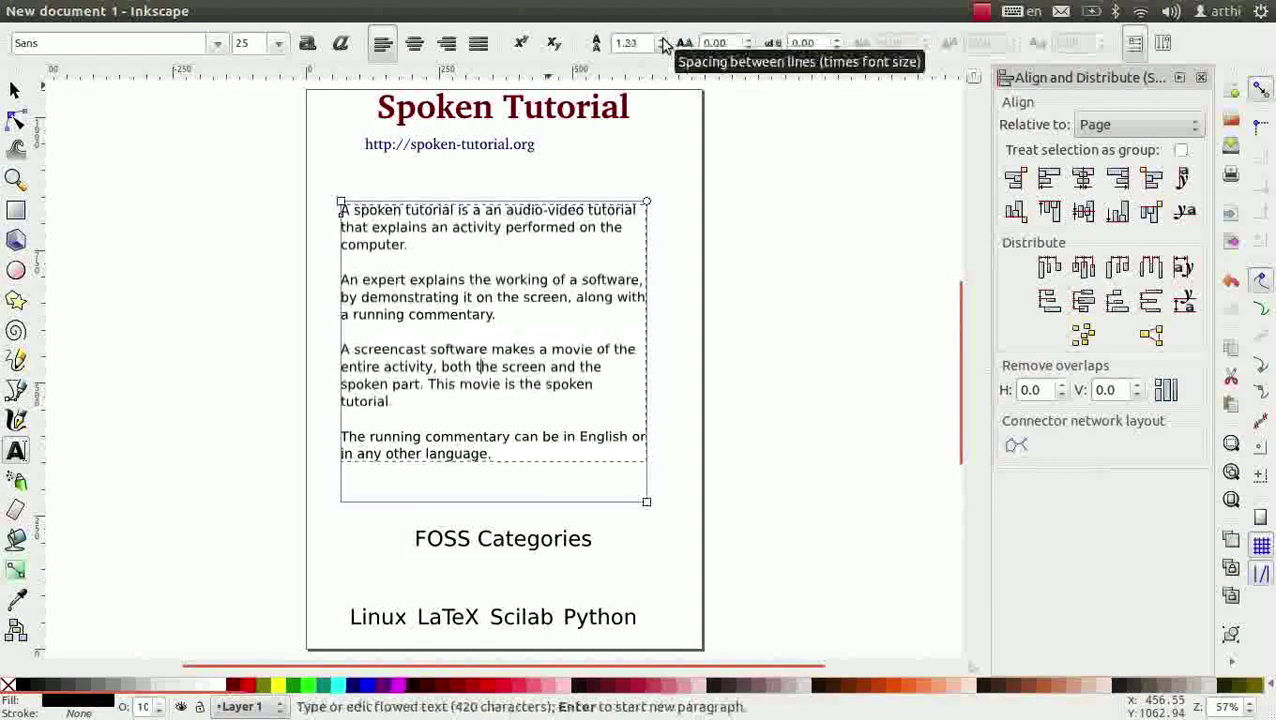
click(663, 41)
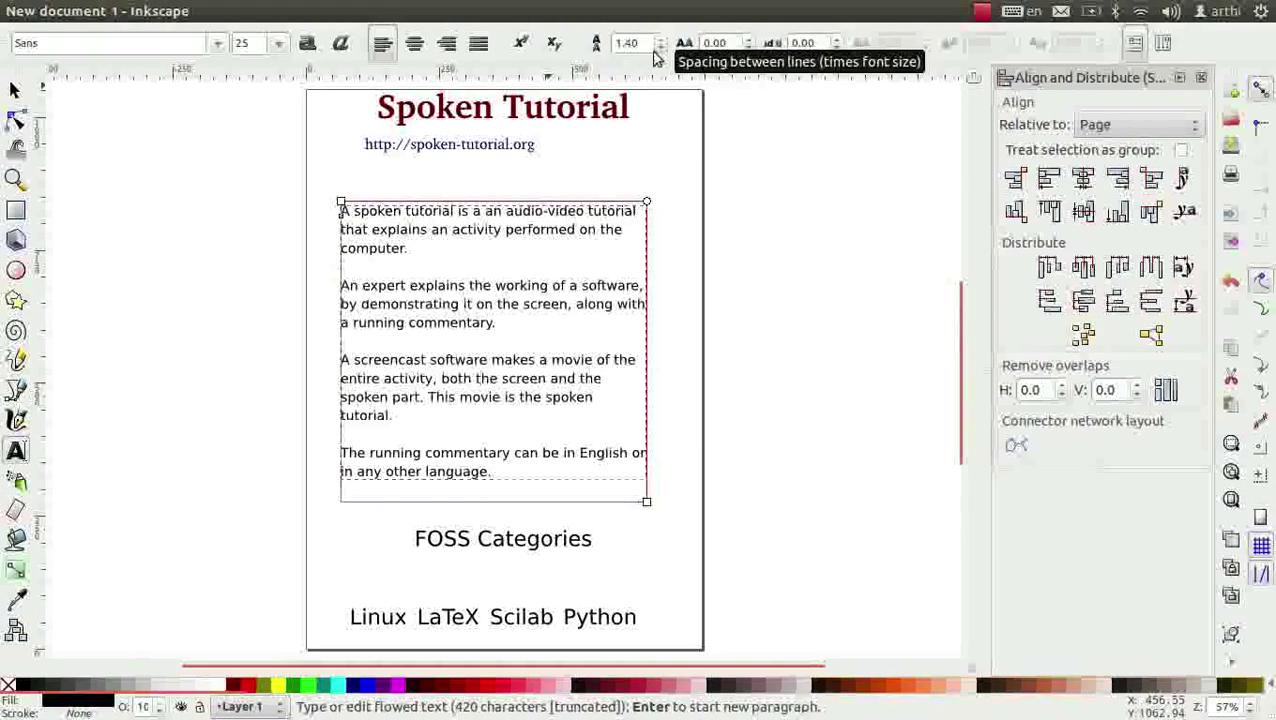
triple_click(643, 42)
text(1.)
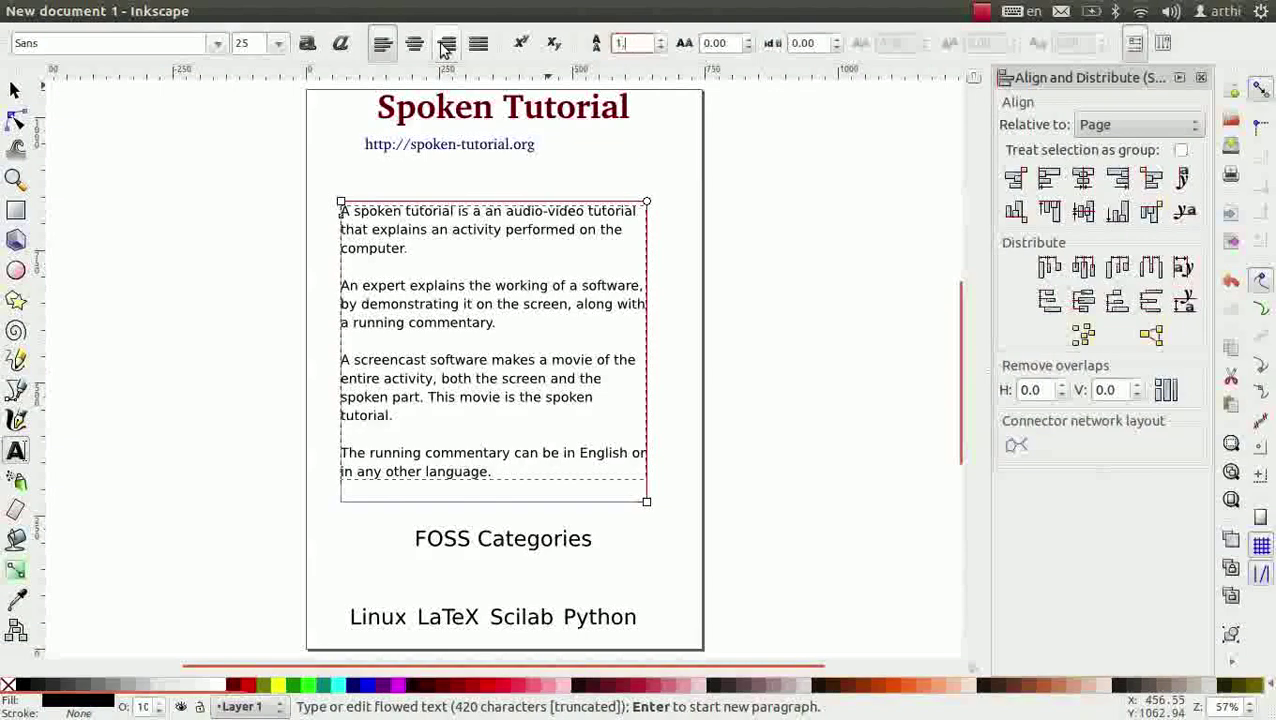
text(5)
key(Return)
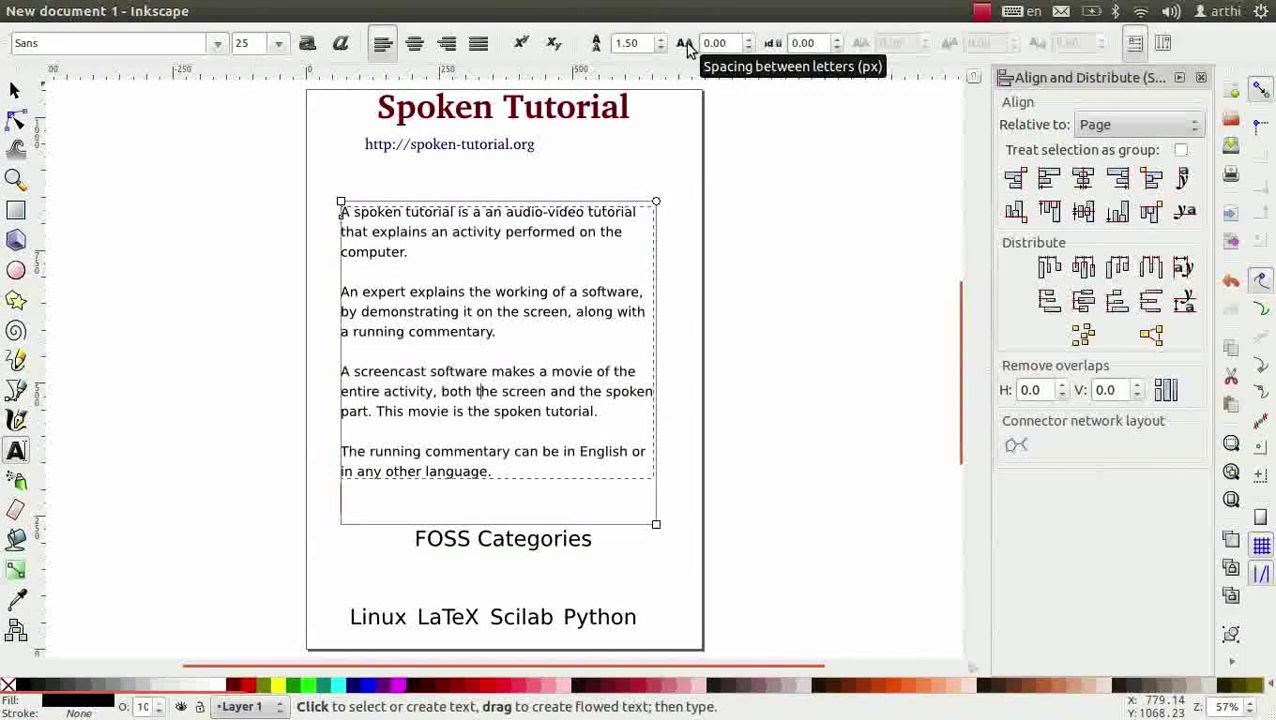
- Try wider letter spacing on the paragraph, then reset it to 0.00
click(748, 40)
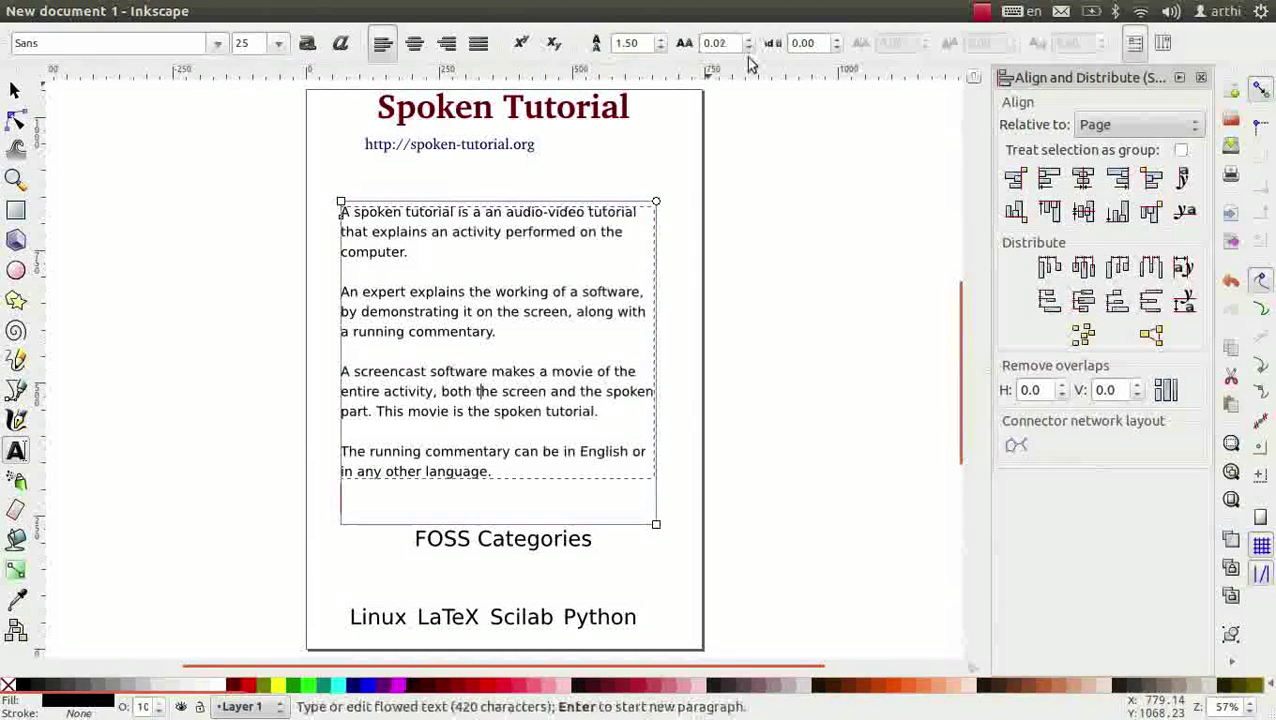
click(748, 40)
drag(748, 40, 694, 40)
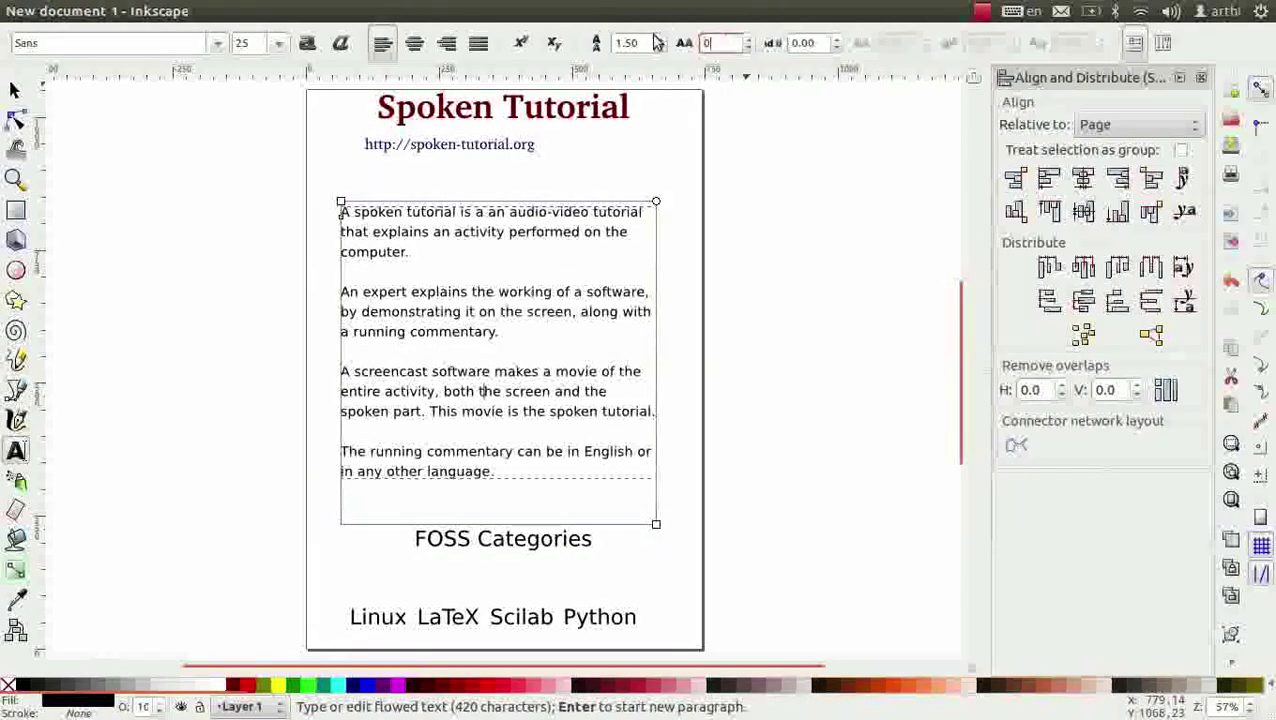
text(0)
key(Return)
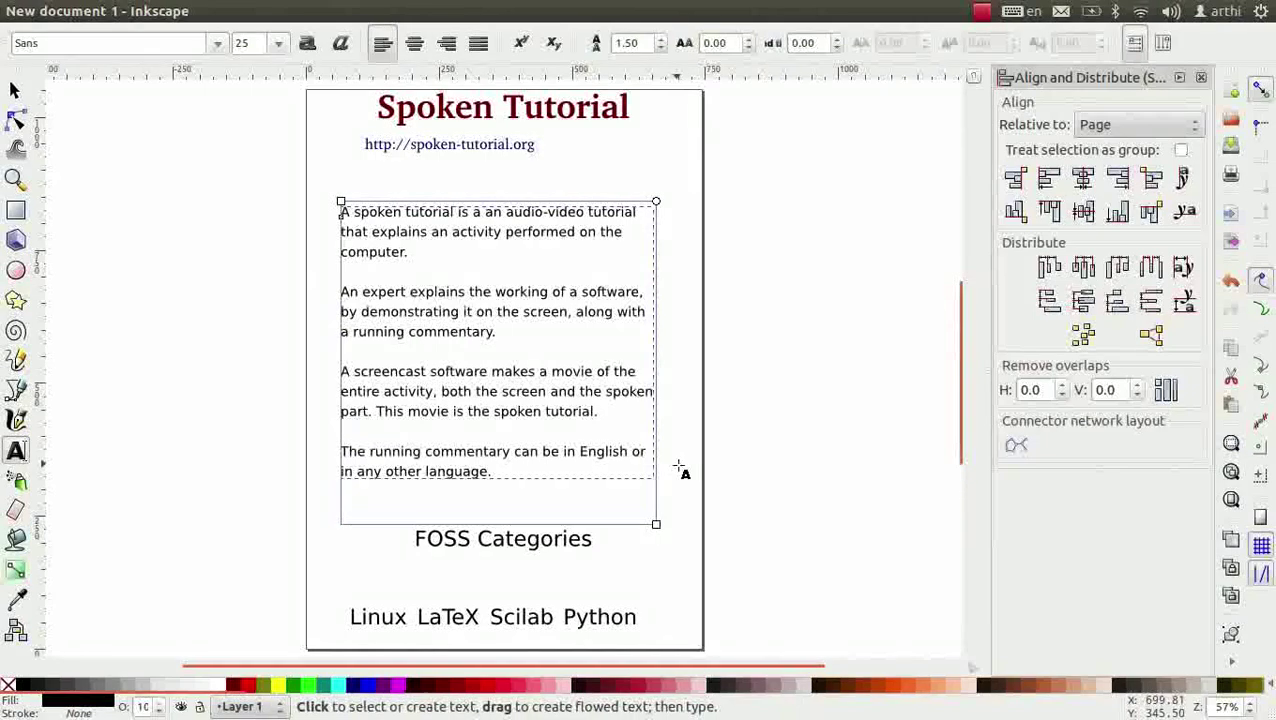
- Add a new text beside the page reading 'Learn Open Source Software for Free'
scroll(680, 470, right, 7)
scroll(680, 470, down, 1)
click(470, 276)
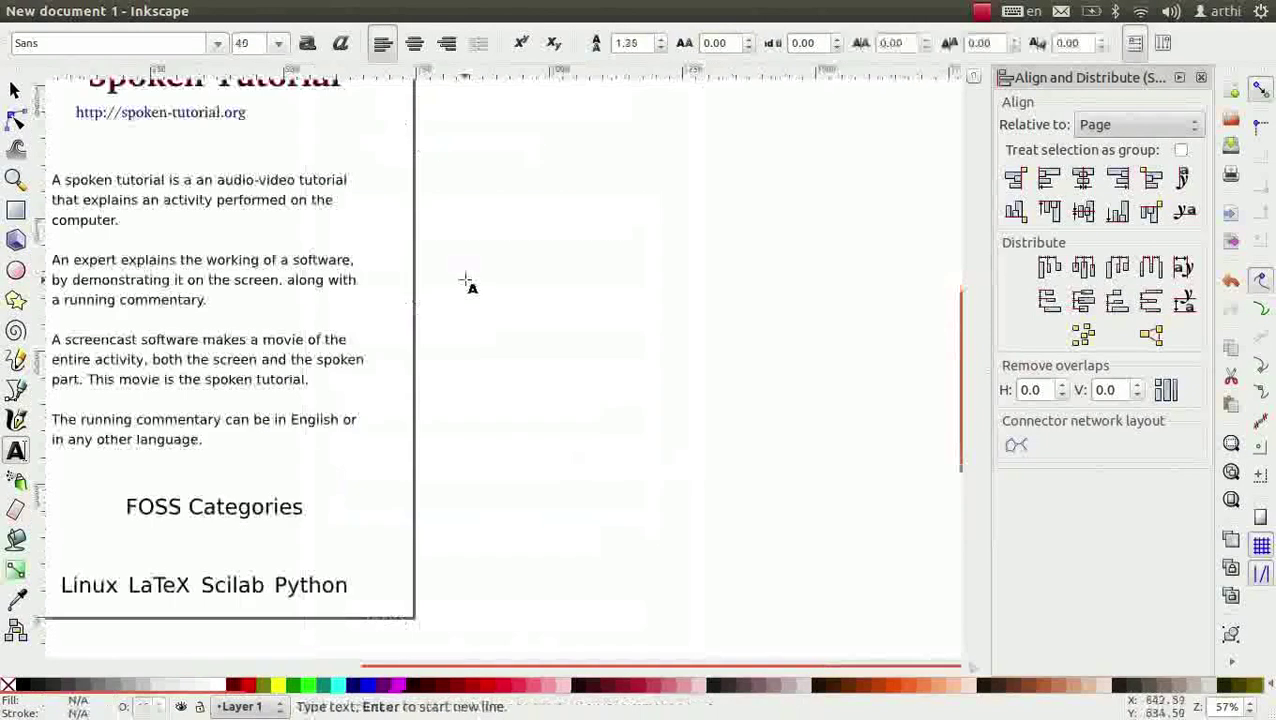
text(Learn Open Source Software for Free)
- Make the new text bold Ubuntu at size 22, running vertically
double_click(25, 43)
text(ub)
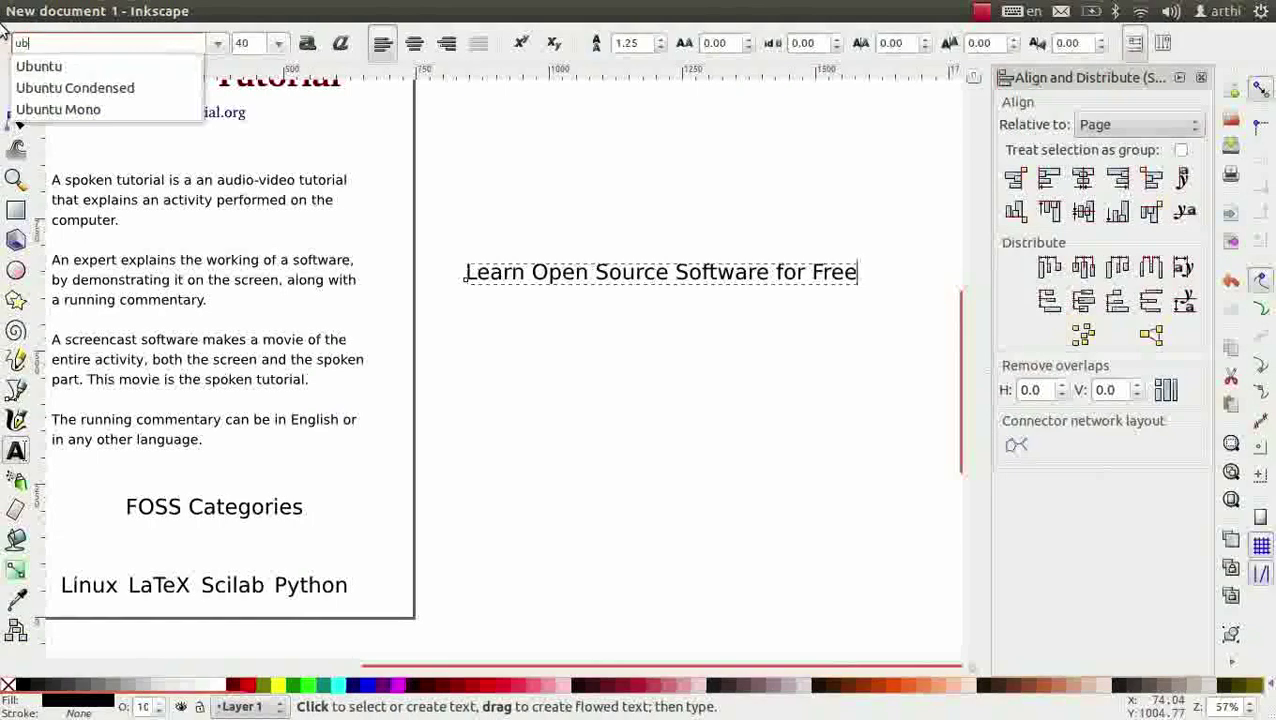
click(39, 66)
click(280, 43)
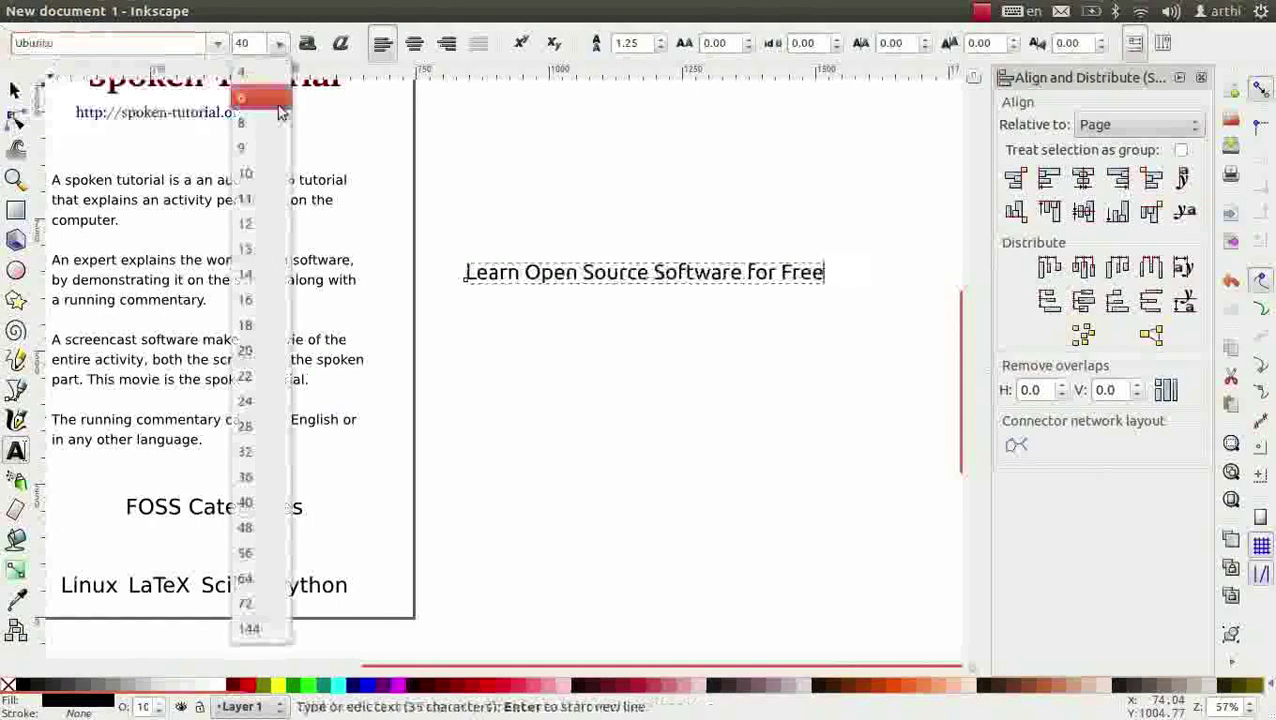
click(250, 375)
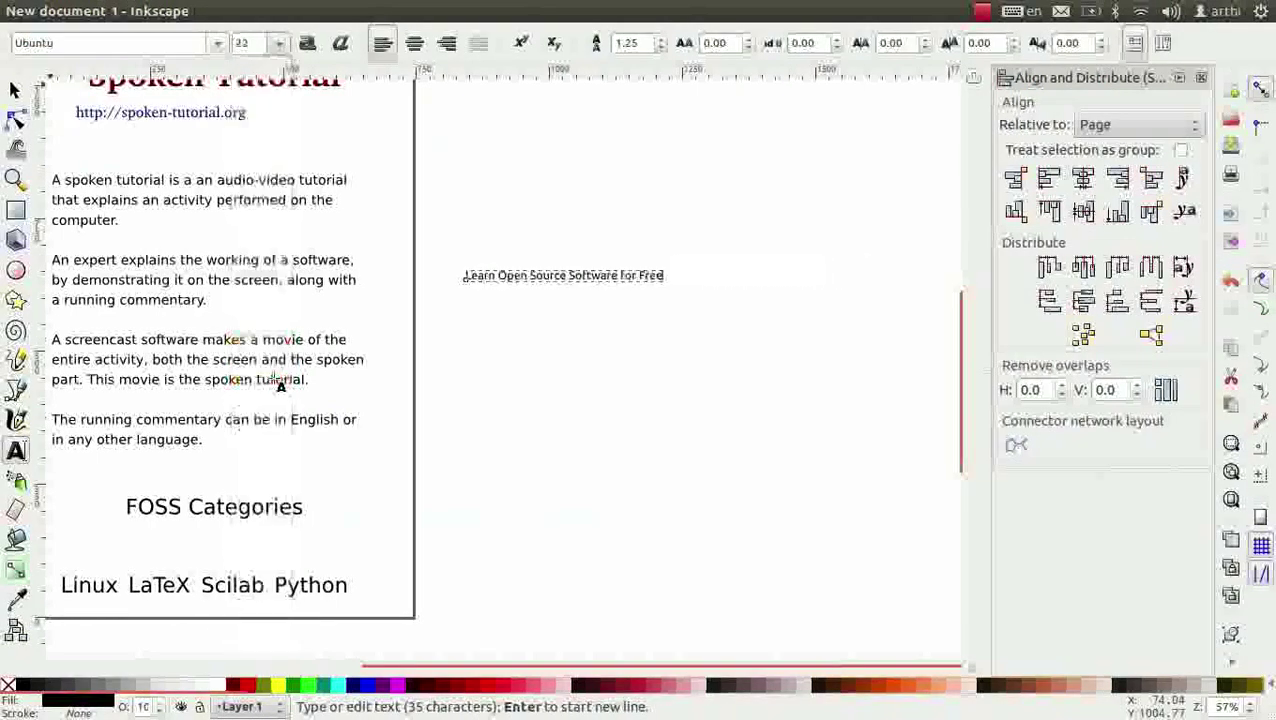
click(306, 46)
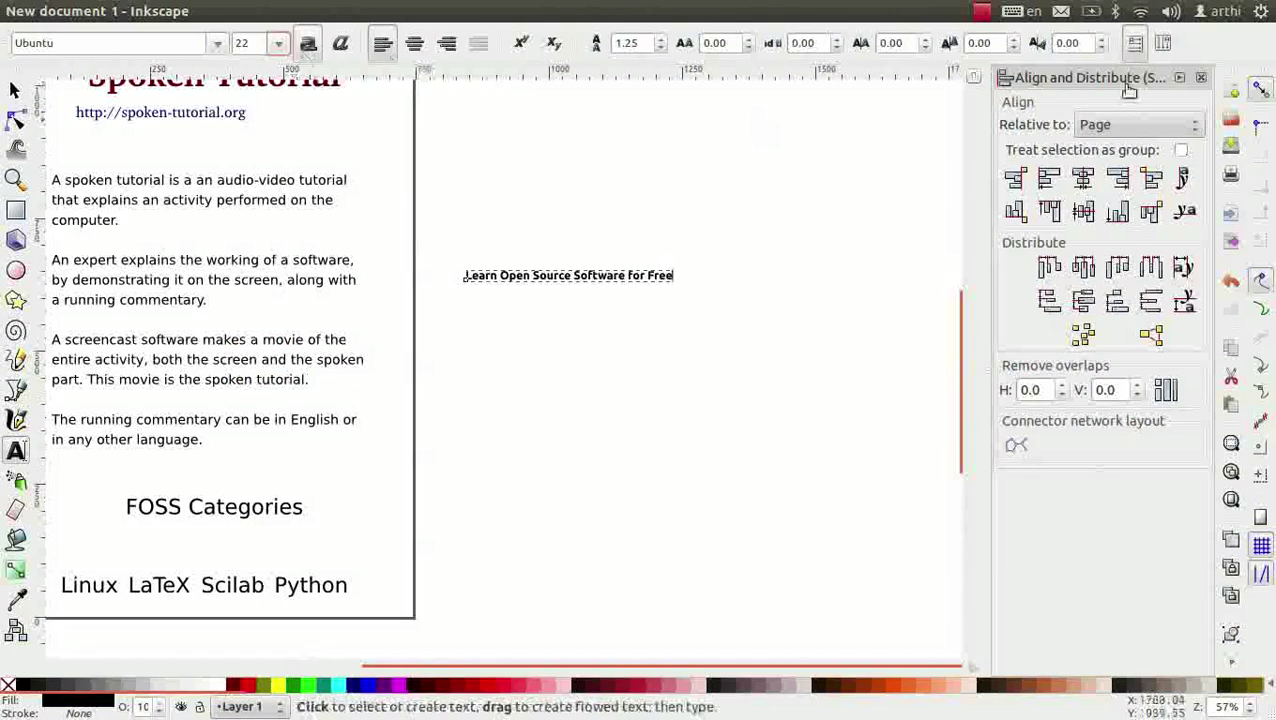
click(1164, 45)
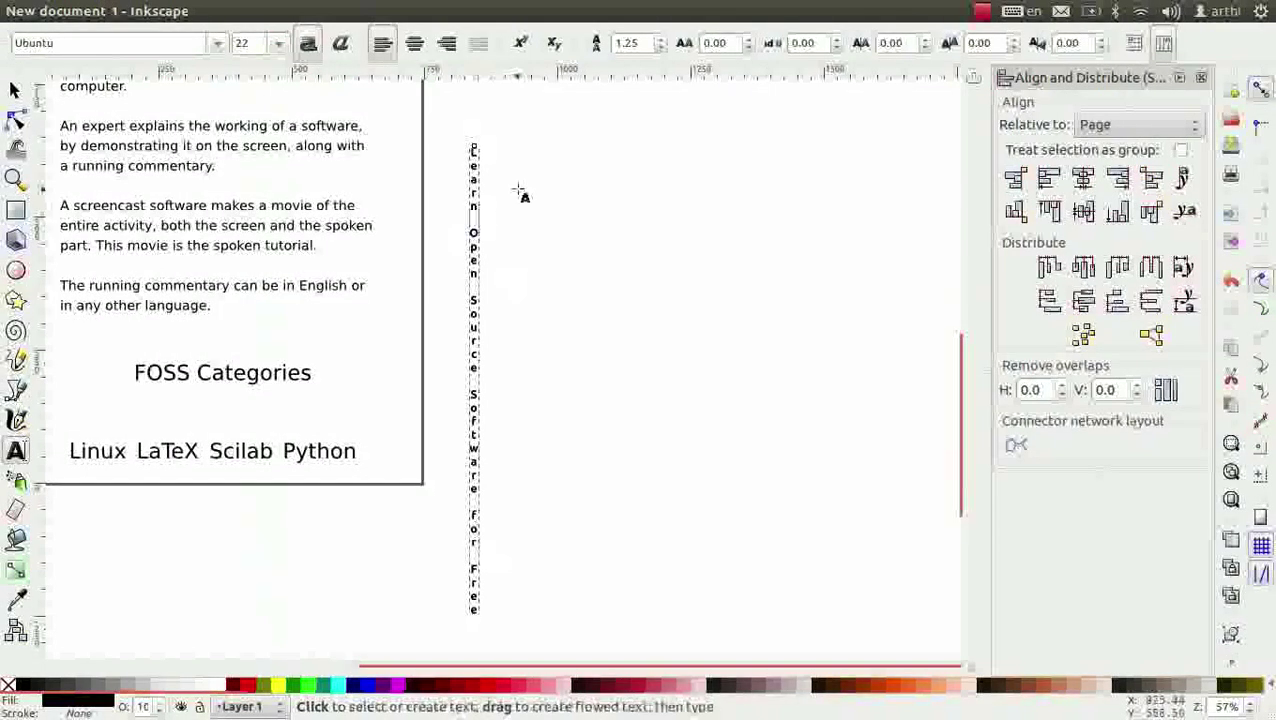
- Move the vertical text to the left margin and place a duplicate along the right margin
key(F1)
key(5)
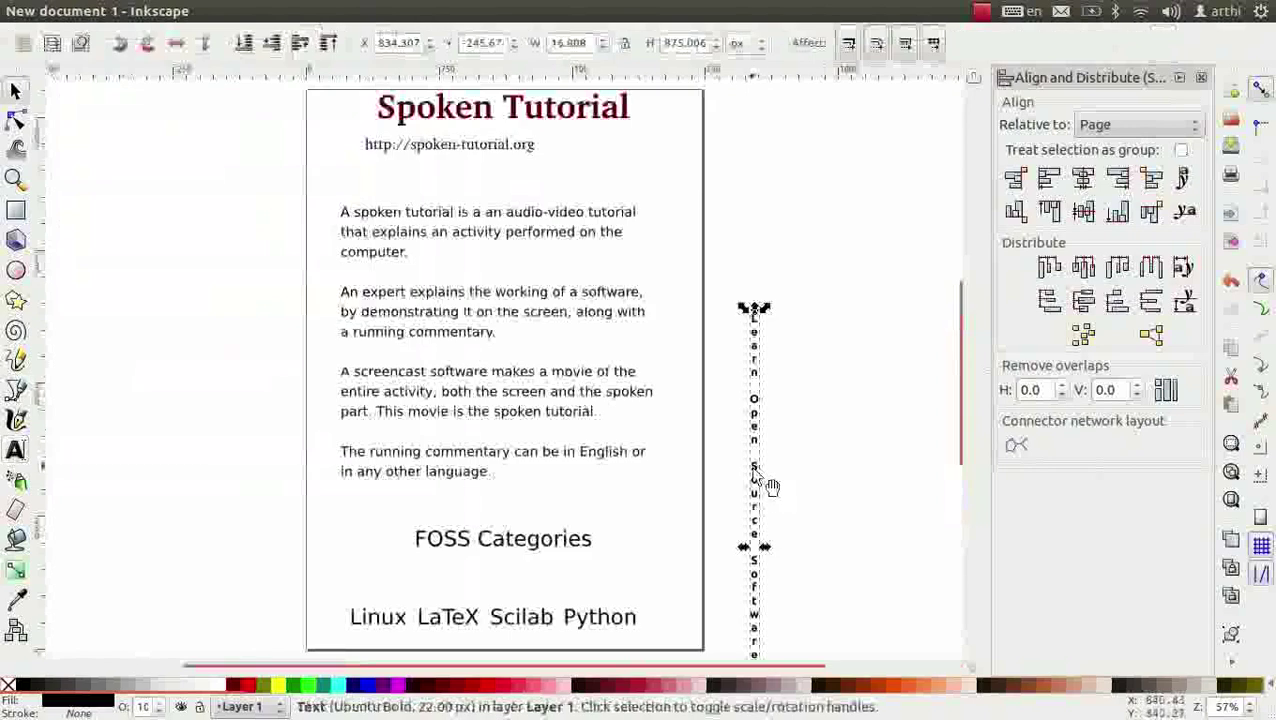
drag(754, 472, 318, 277)
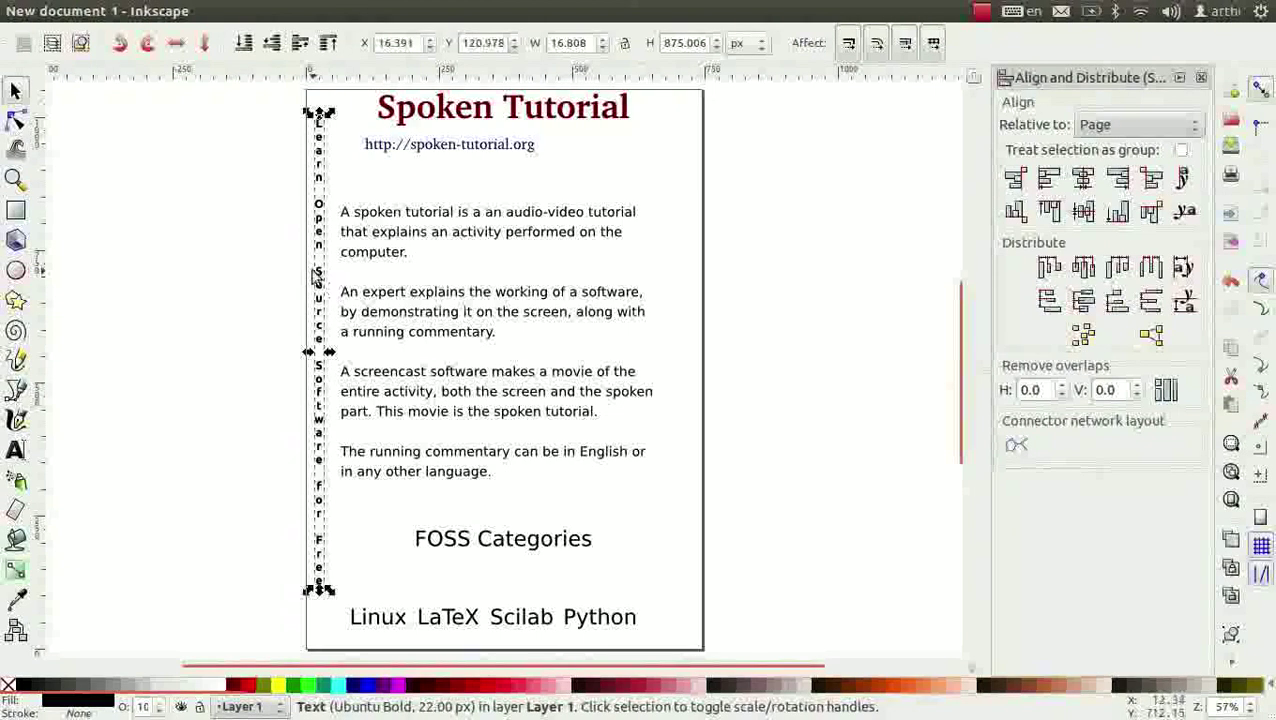
scroll(316, 282, right, 1)
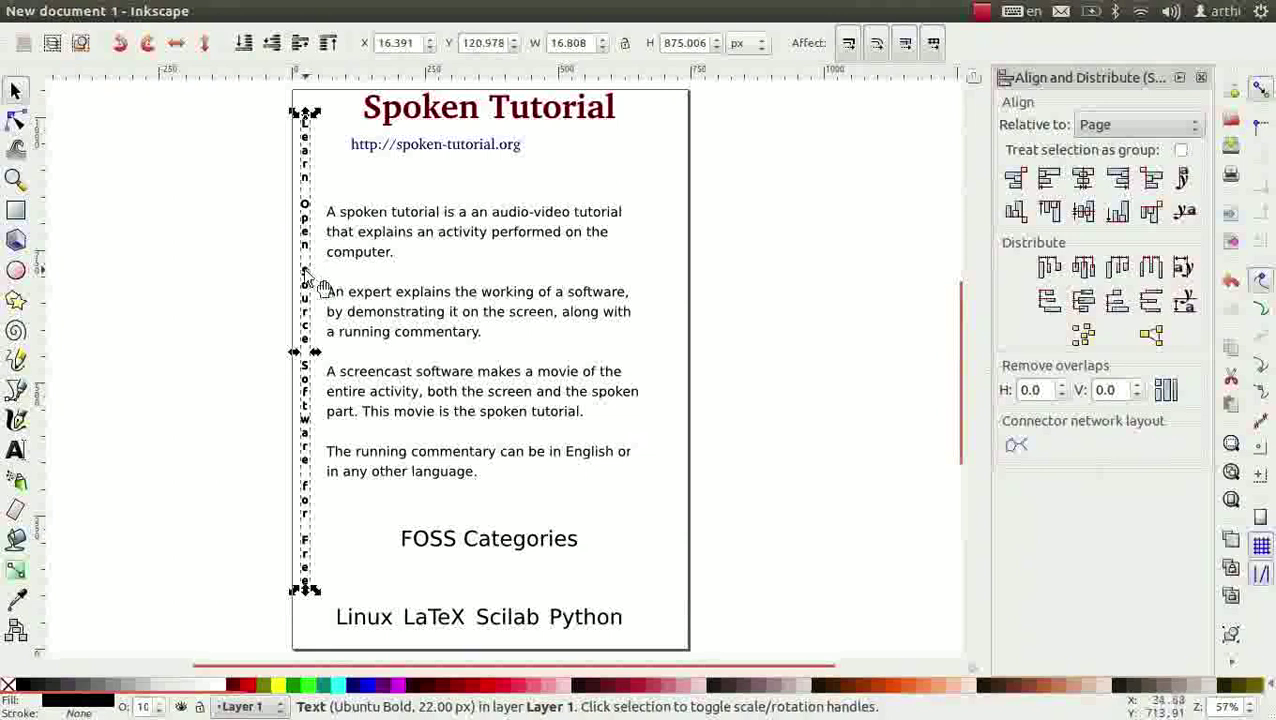
key(ctrl+d)
drag(320, 285, 687, 307)
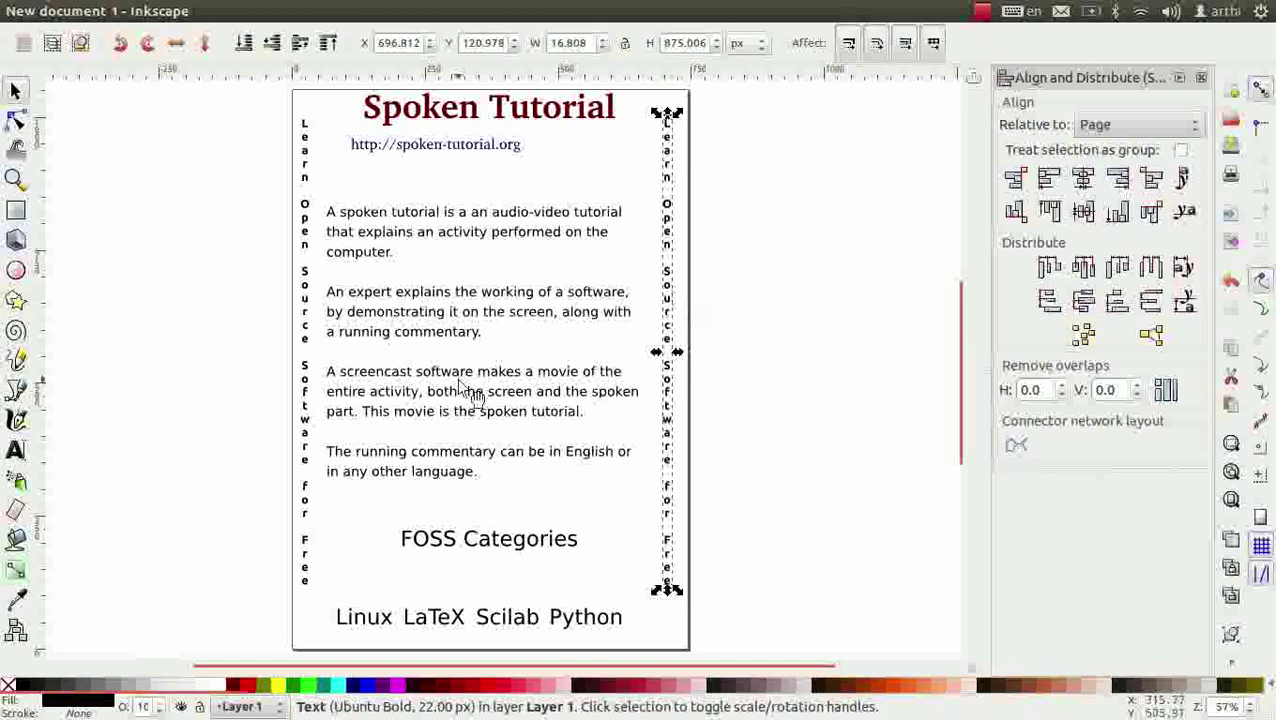
- Draw a small red-filled circle and place it beside the first paragraph
click(16, 272)
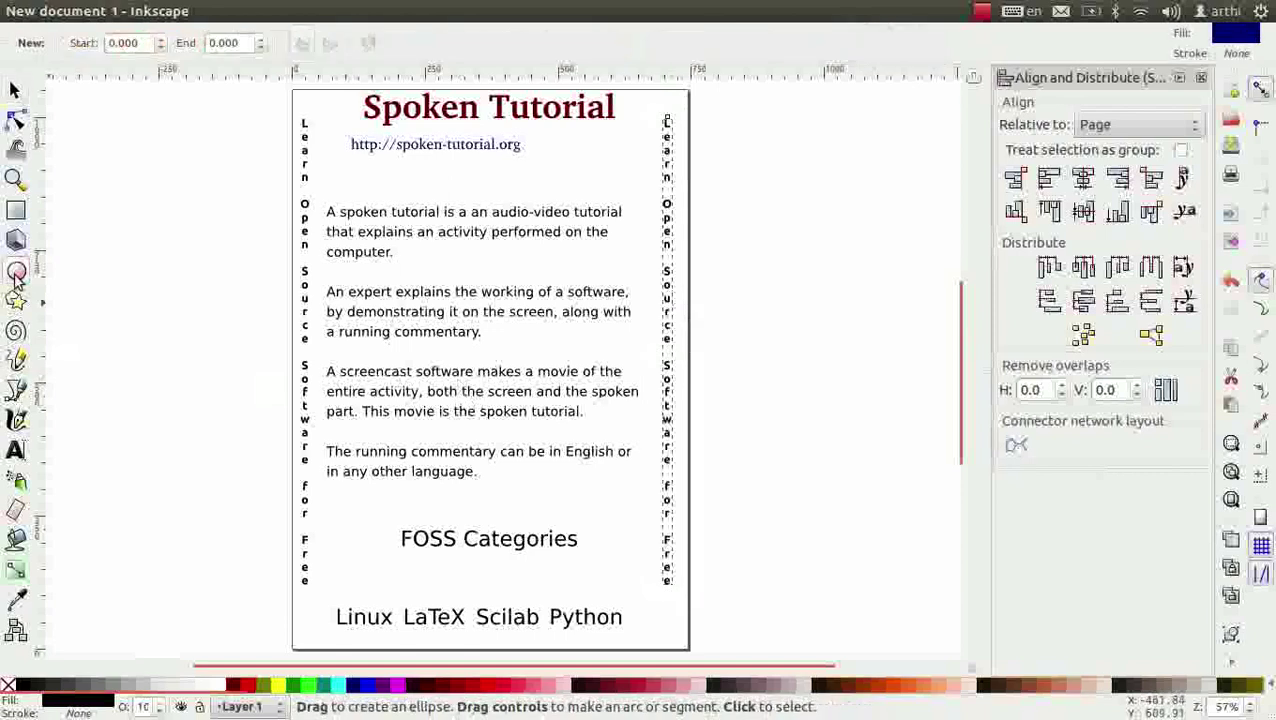
scroll(167, 326, up, 2)
drag(178, 319, 197, 335)
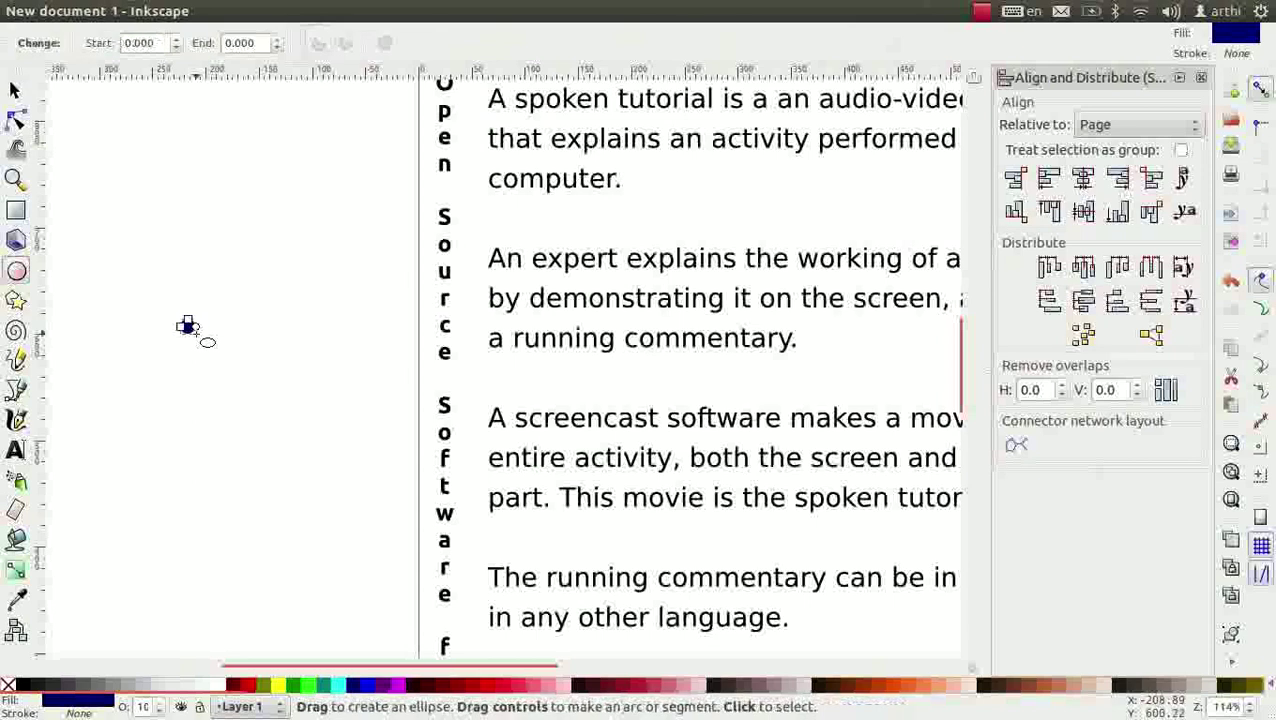
click(248, 686)
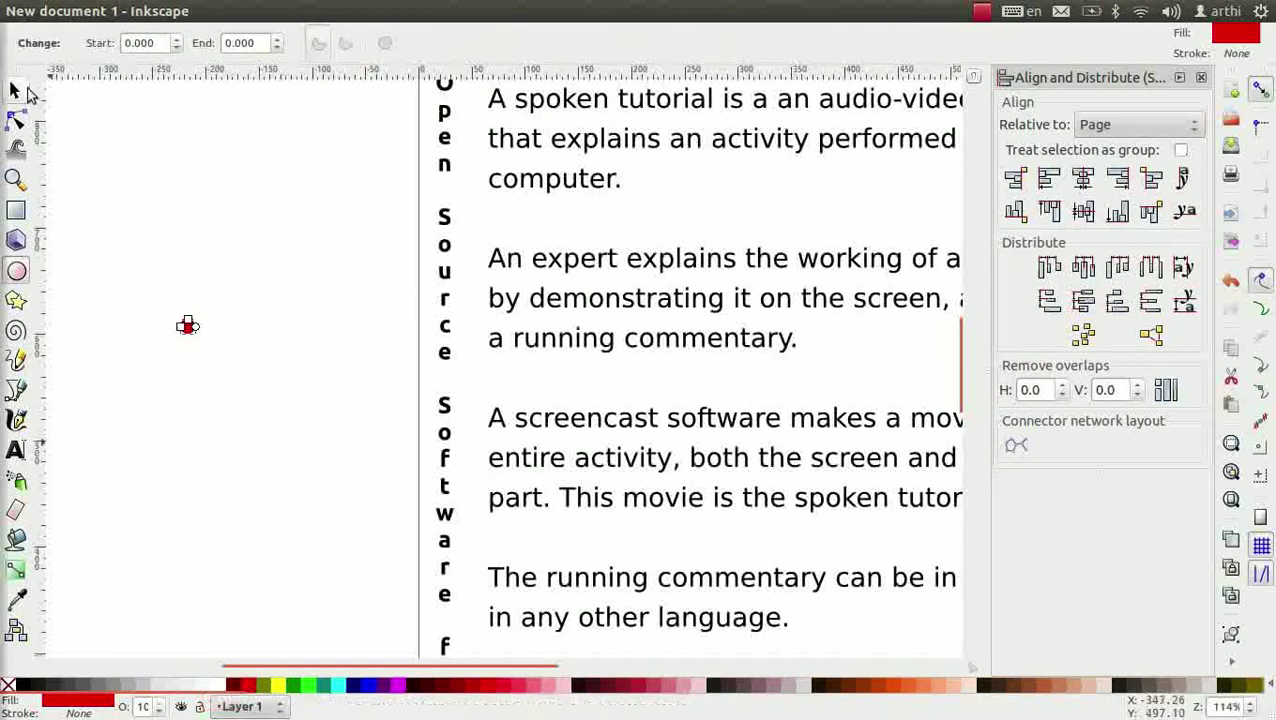
key(s)
scroll(190, 325, down, 2)
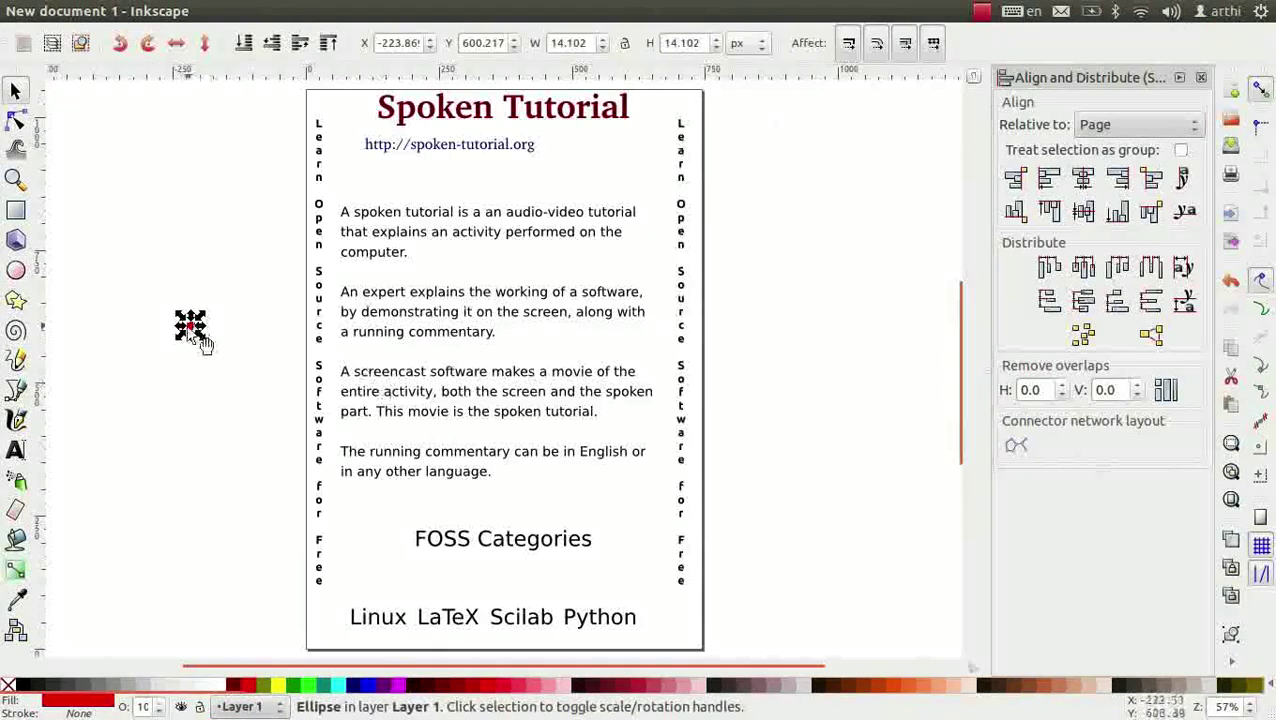
drag(198, 332, 345, 221)
- Duplicate the red dot down beside the second, third and fourth paragraphs
key(shift+Down)
key(shift+Down)
key(shift+Down)
key(shift+Down)
key(shift+Down)
key(shift+Down)
key(shift+Down)
key(shift+Down)
key(ctrl+d)
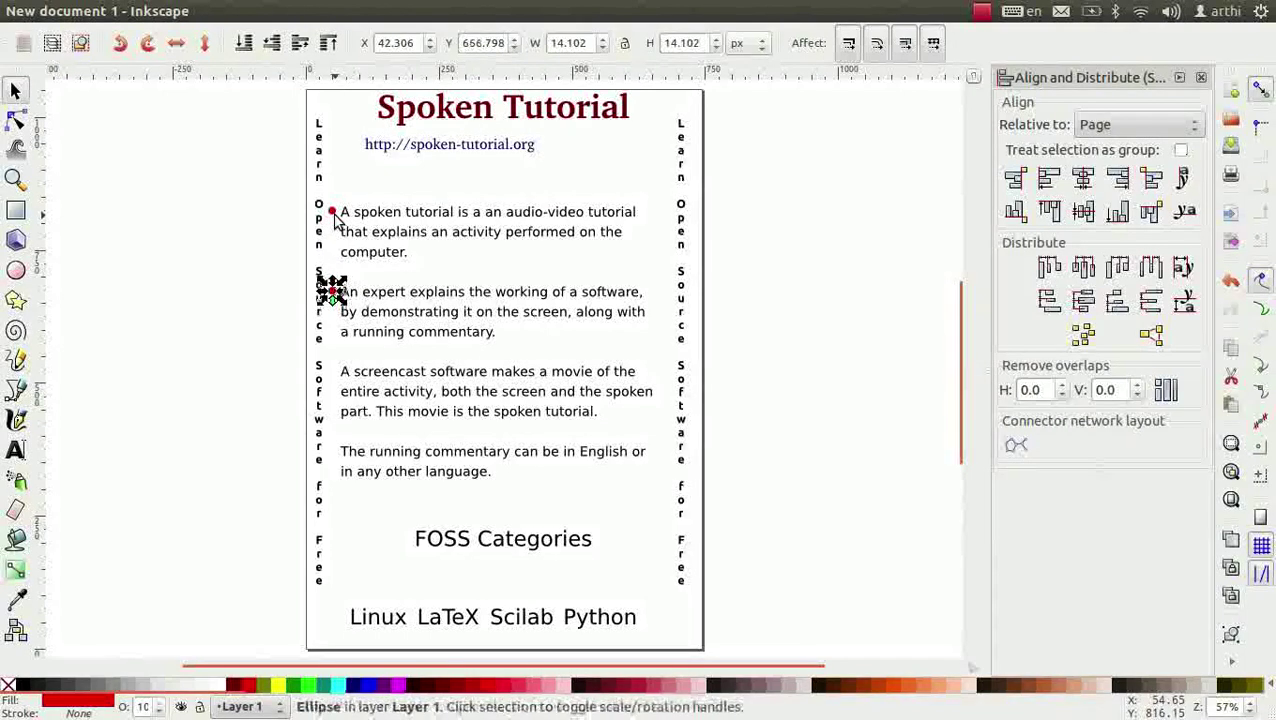
key(shift+Down)
key(shift+Down)
key(shift+Down)
key(shift+Down)
key(shift+Down)
key(shift+Down)
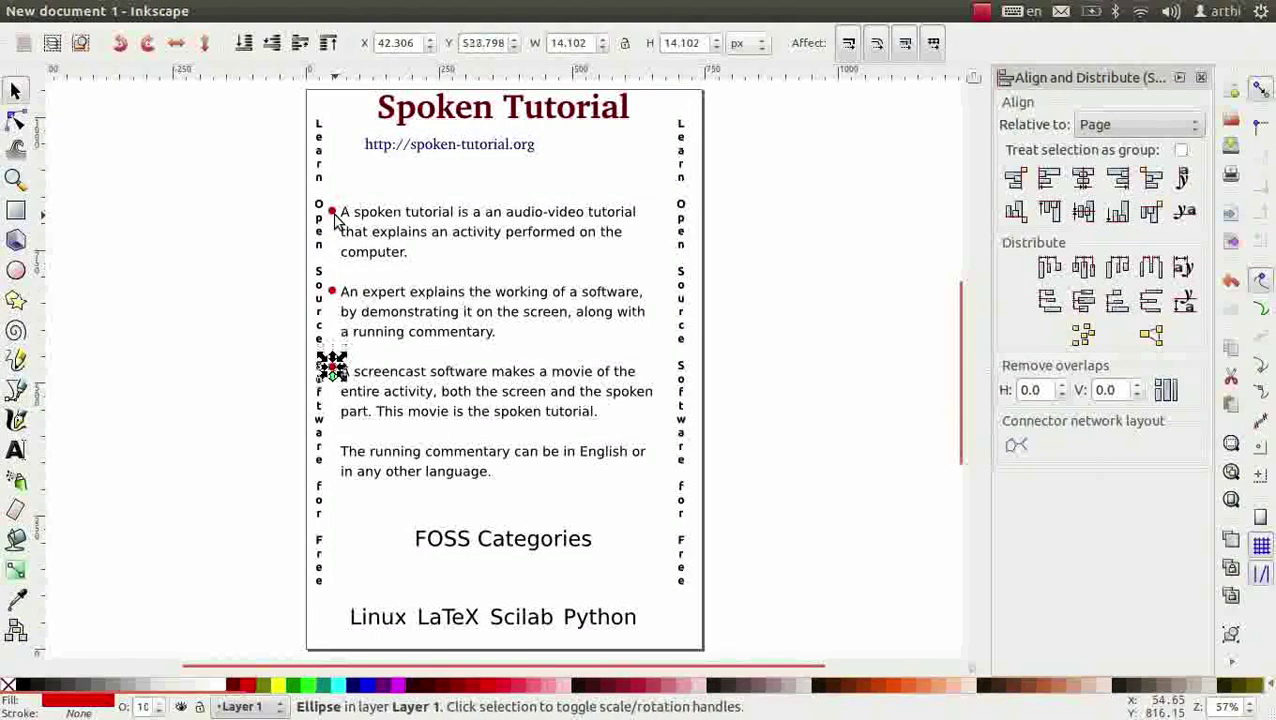
key(ctrl+d)
key(shift+Down)
key(shift+Down)
key(shift+Down)
key(shift+Down)
key(shift+Down)
key(shift+Down)
key(shift+Down)
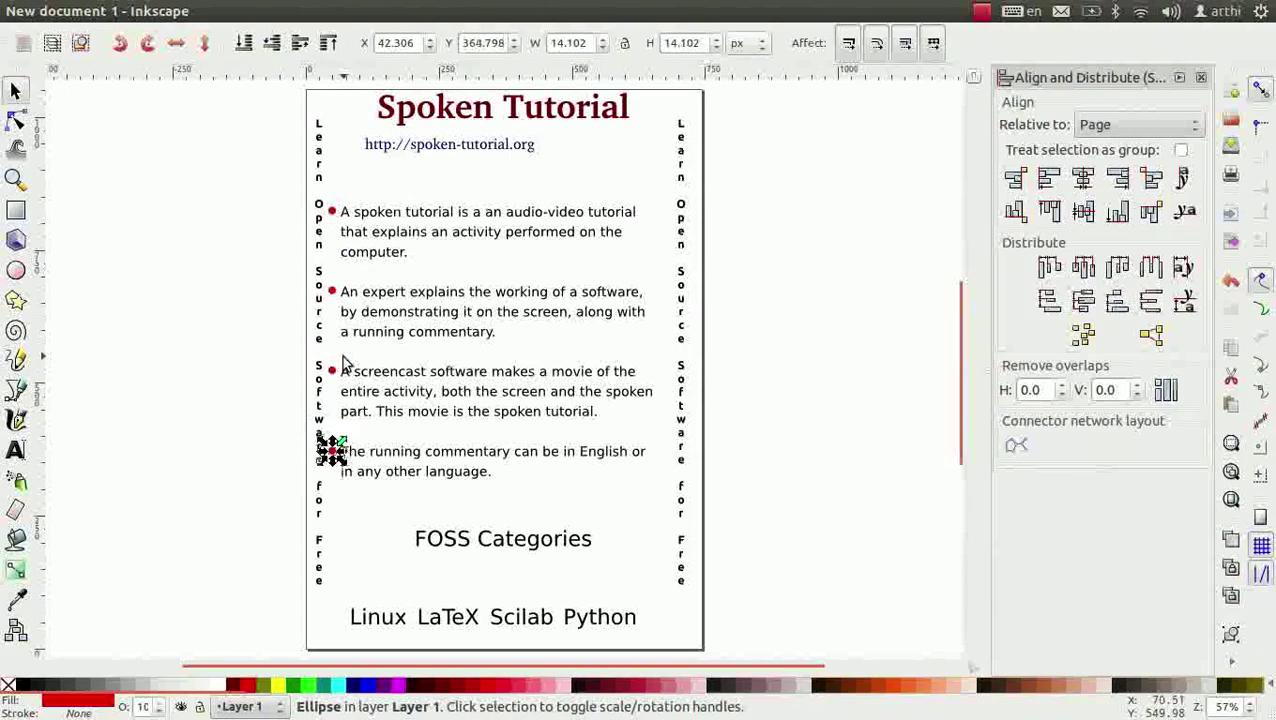
key(Escape)
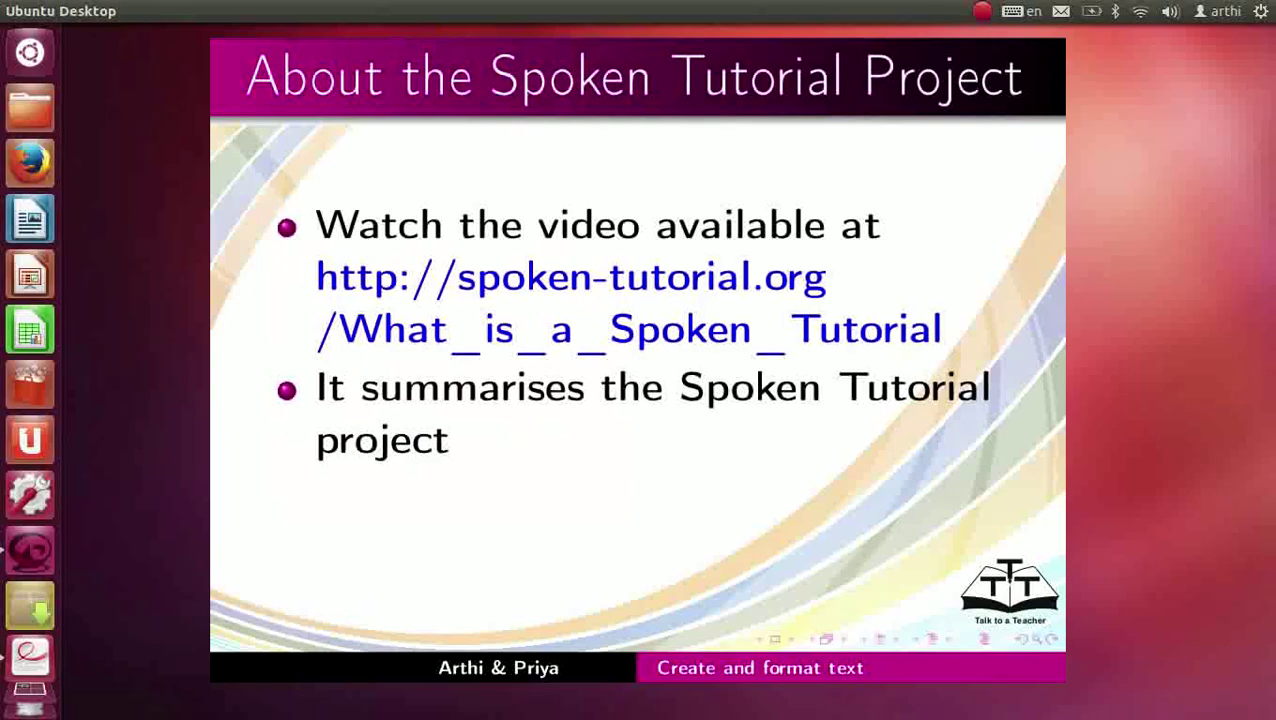
- Advance the slides past Spoken Tutorial Workshops to the Acknowledgements slide
key(Right)
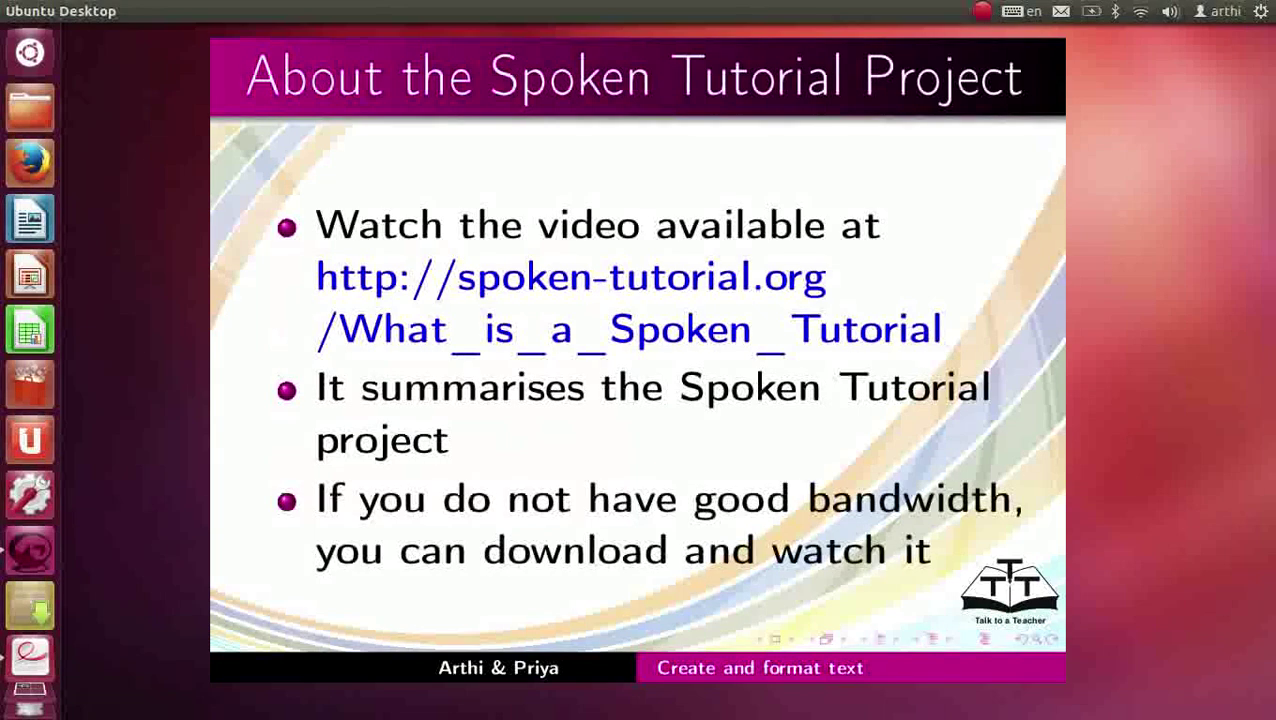
key(Right)
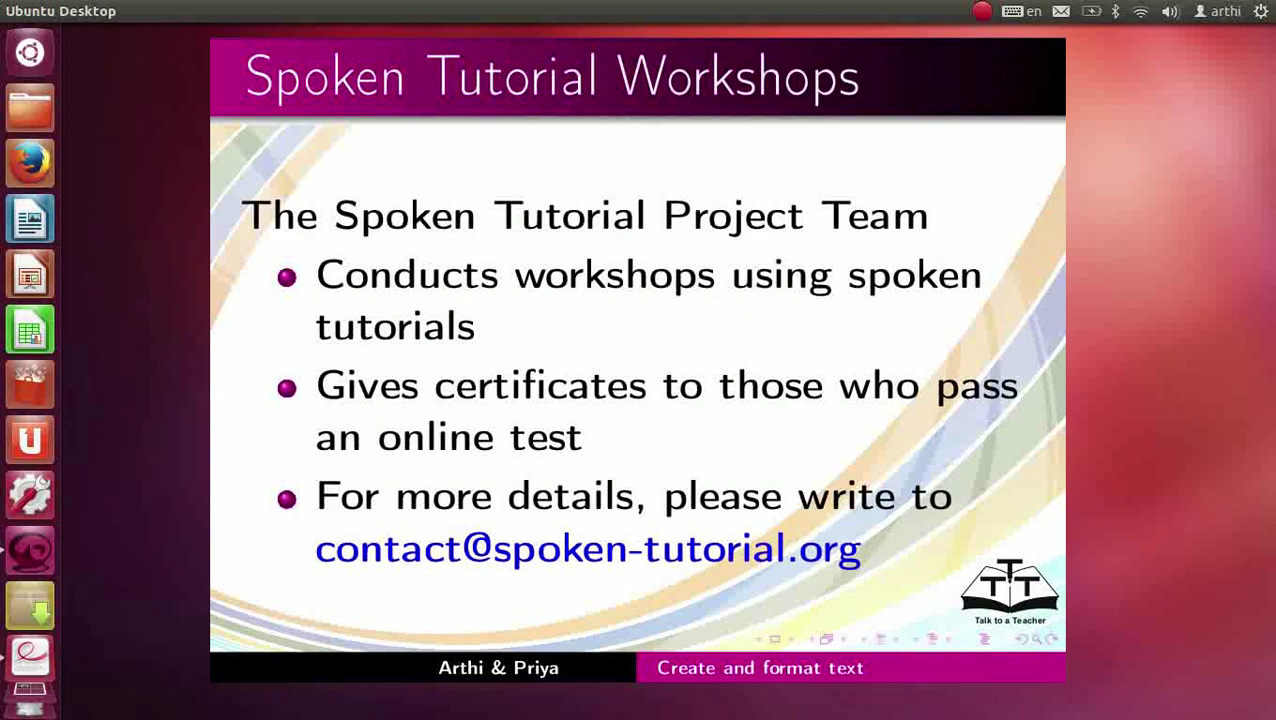
key(Page_Down)
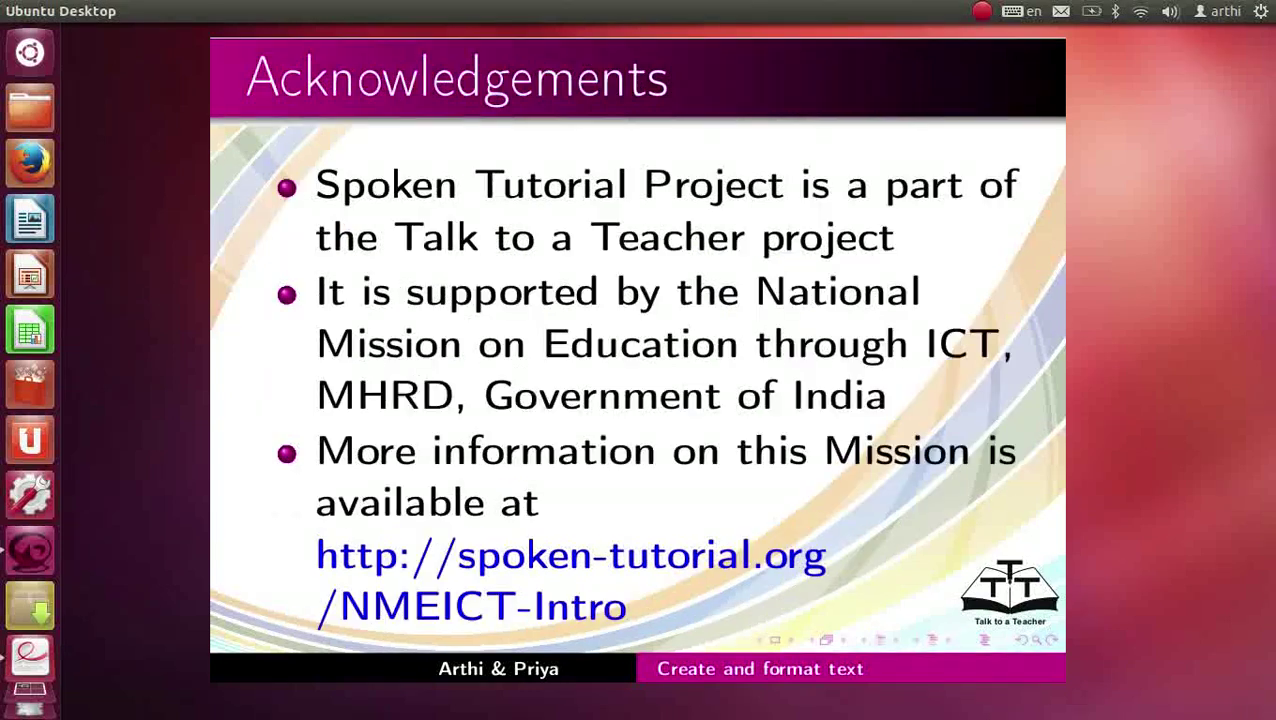